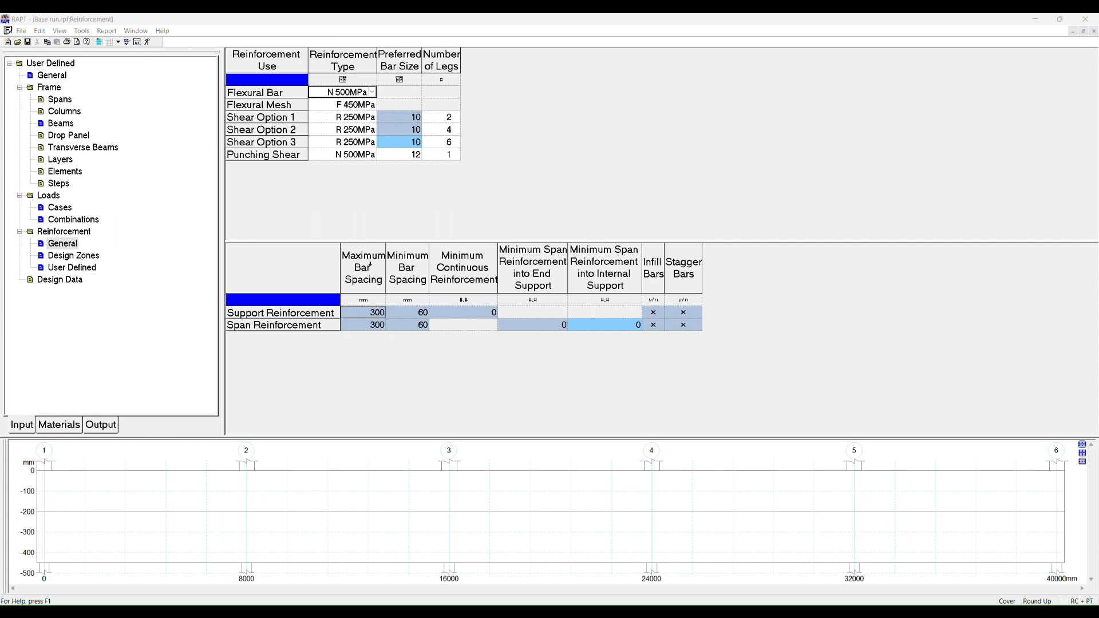
Step: Examine the maximum bar spacing, minimum bar spacing and minimum continuous reinforcement settings for support and span reinforcement
click(358, 267)
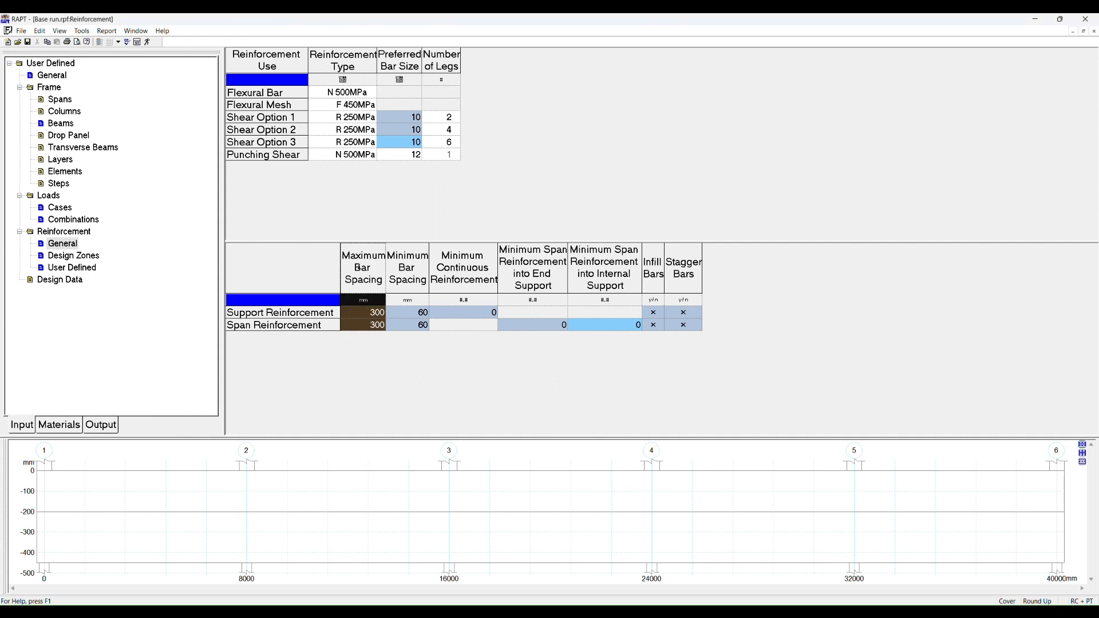
click(409, 268)
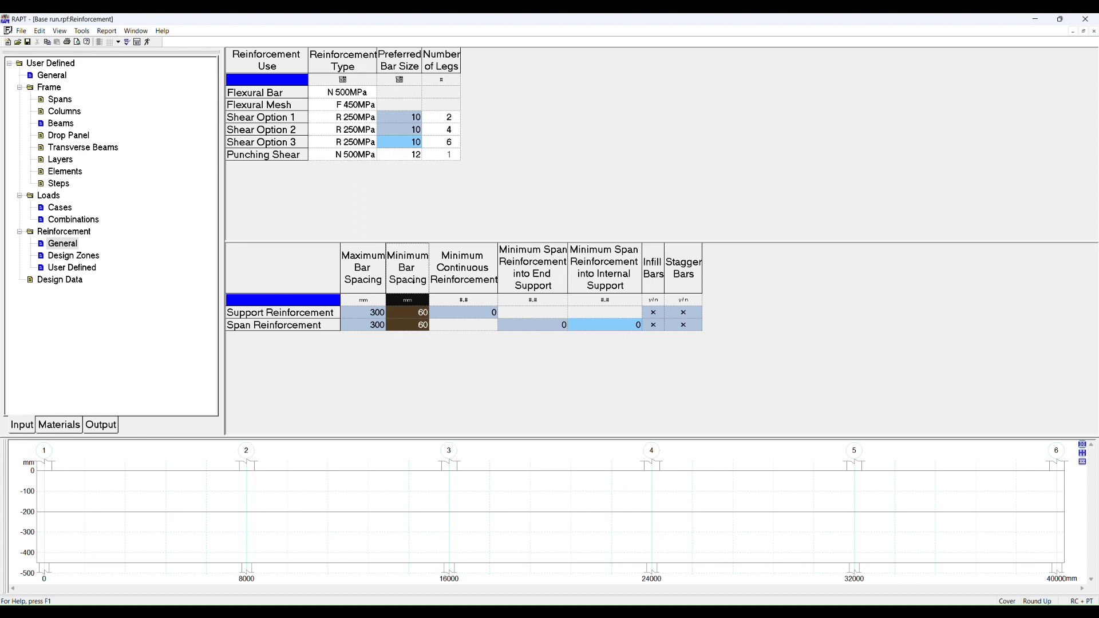
click(445, 267)
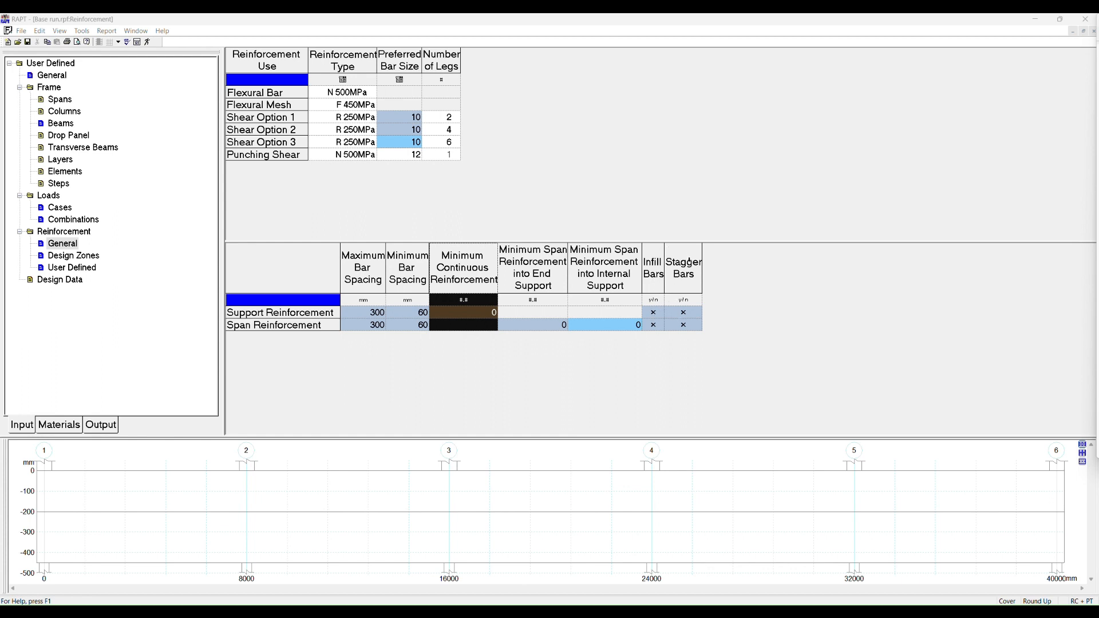
click(687, 318)
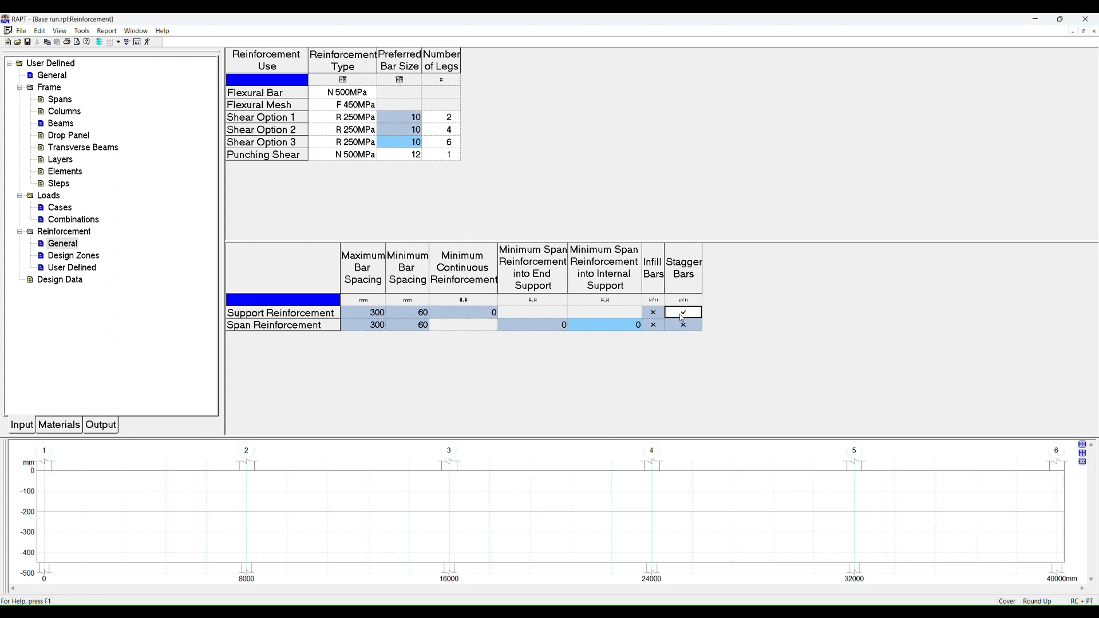
click(655, 318)
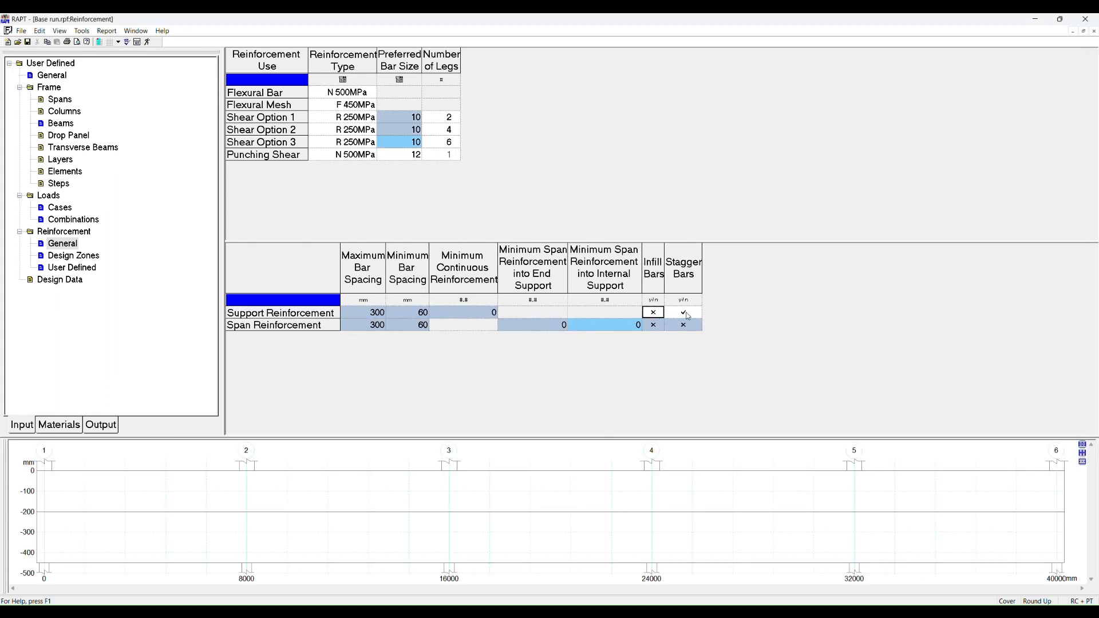
click(686, 316)
click(654, 317)
click(680, 312)
click(654, 312)
click(673, 312)
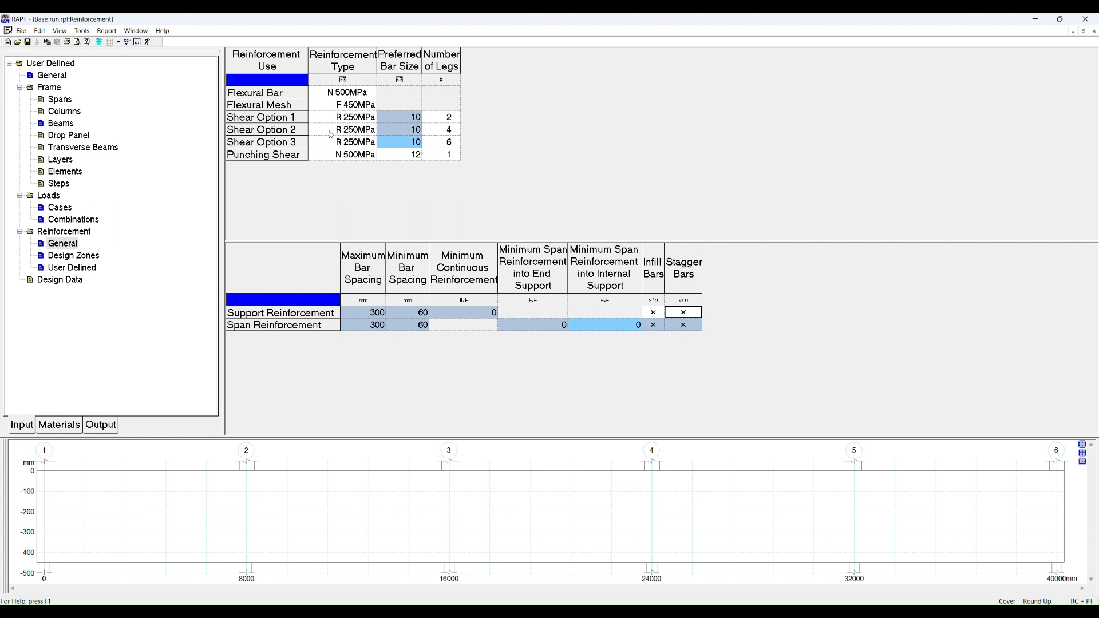
Step: Review the available reinforcement types for the flexural bar and the shear option rows
click(349, 93)
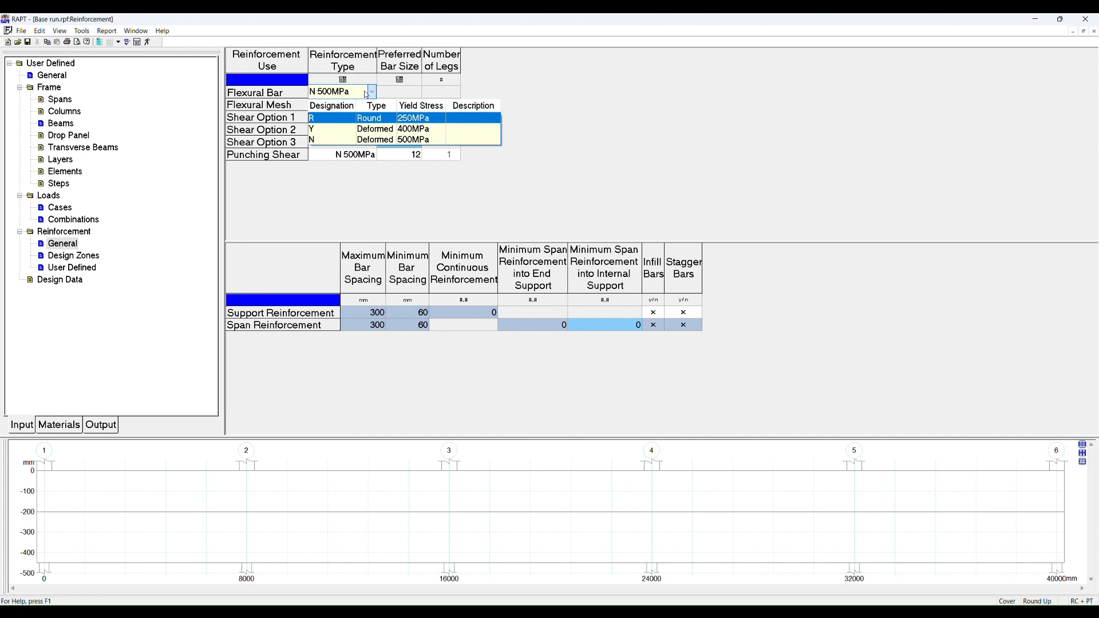
click(345, 94)
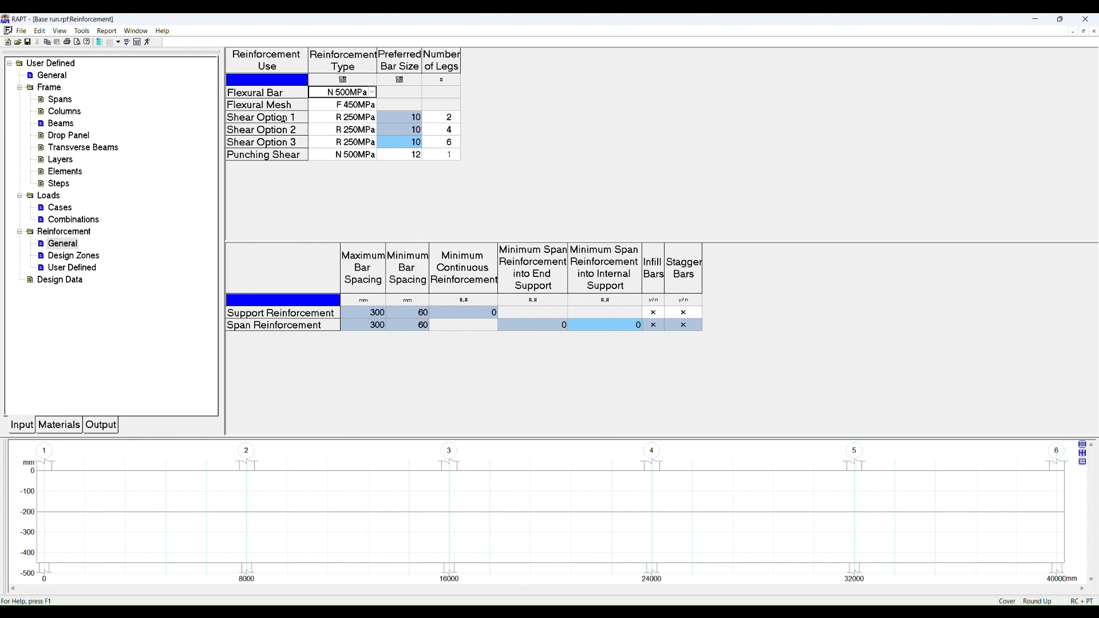
click(286, 117)
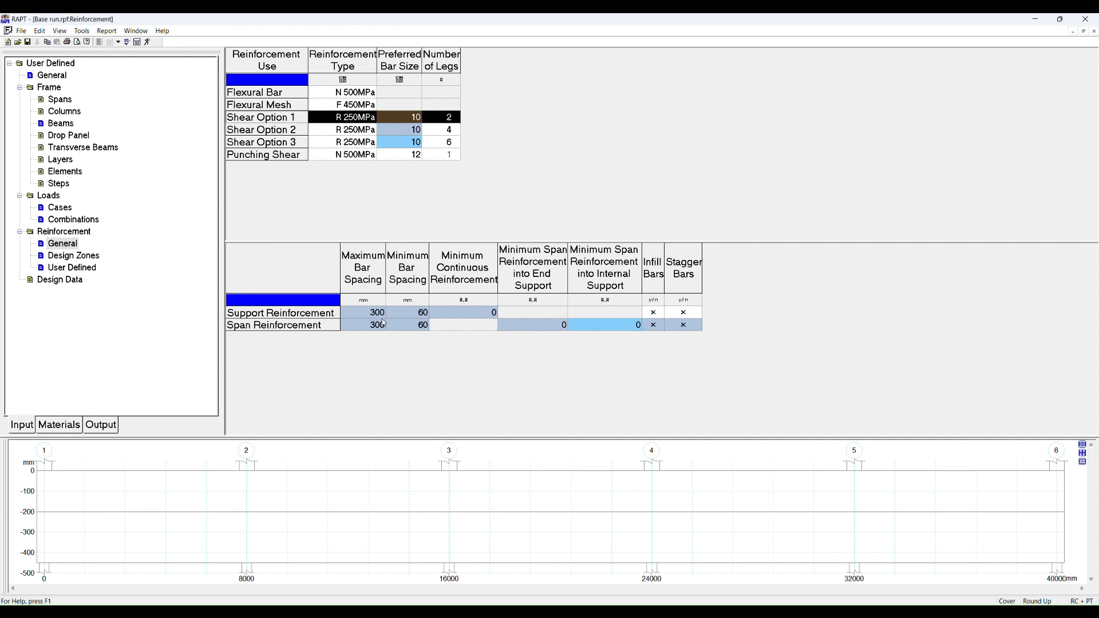
Step: Open the design zones and examine the column definitions of the top reinforcement zone grid
click(69, 257)
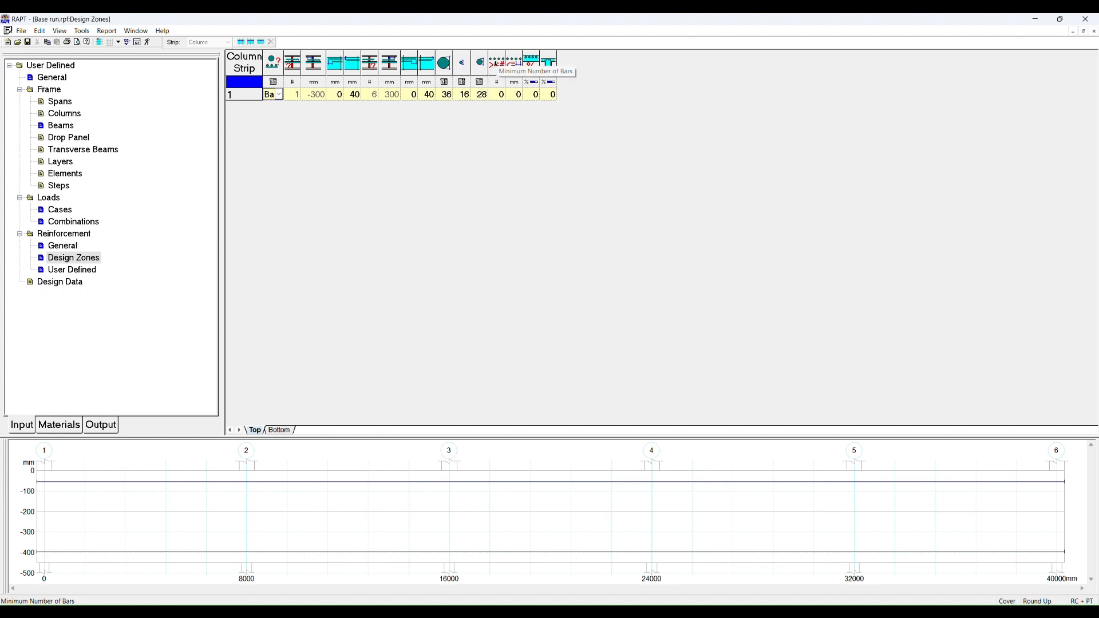
click(501, 97)
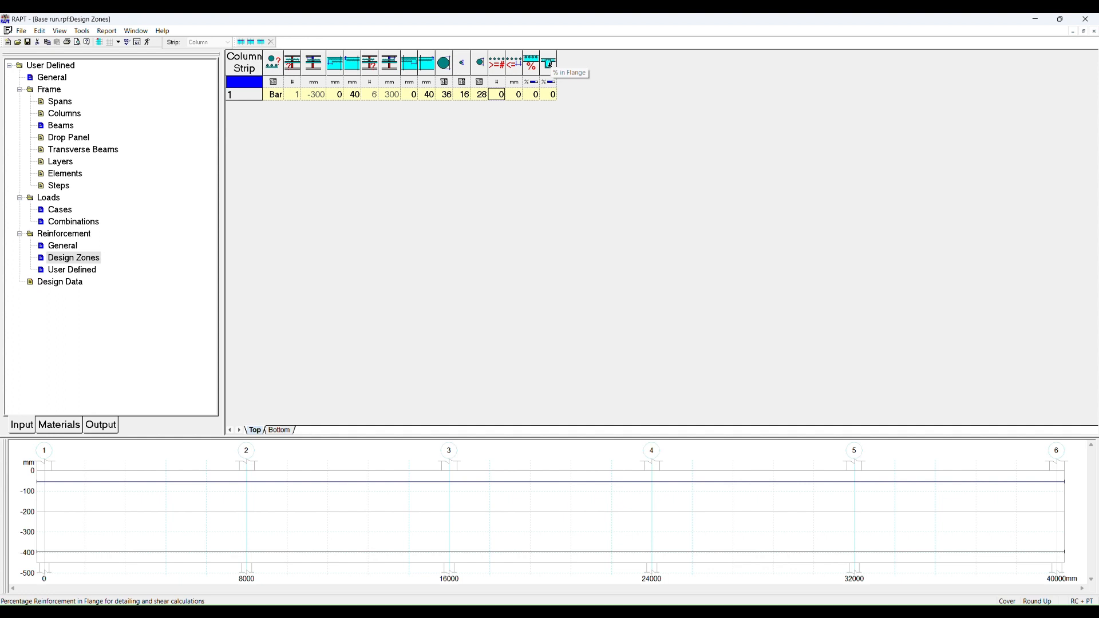
click(547, 64)
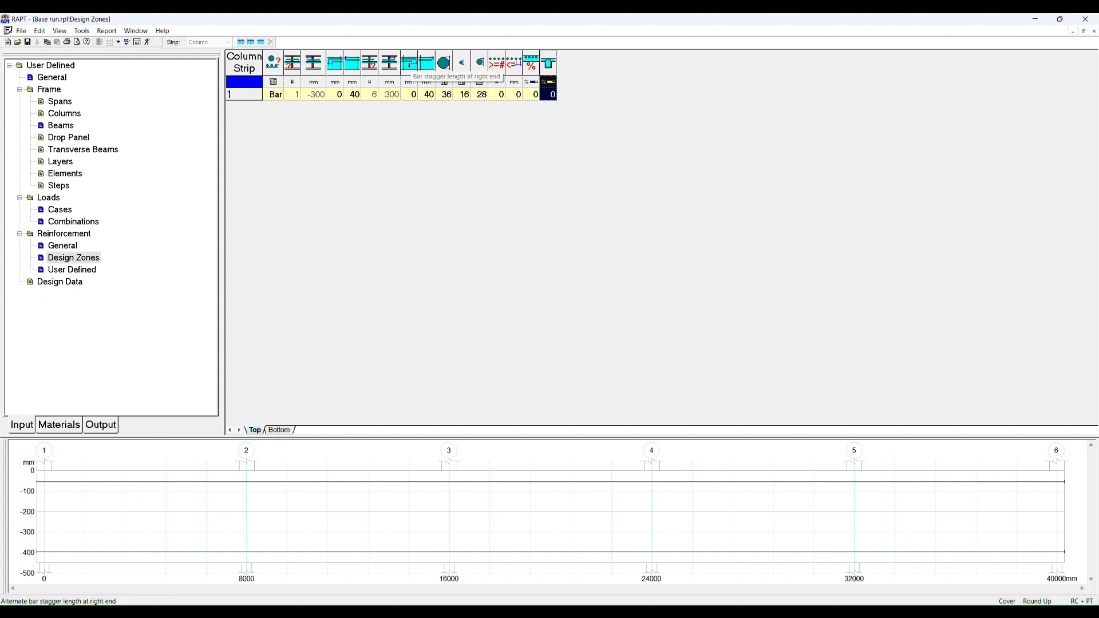
click(409, 65)
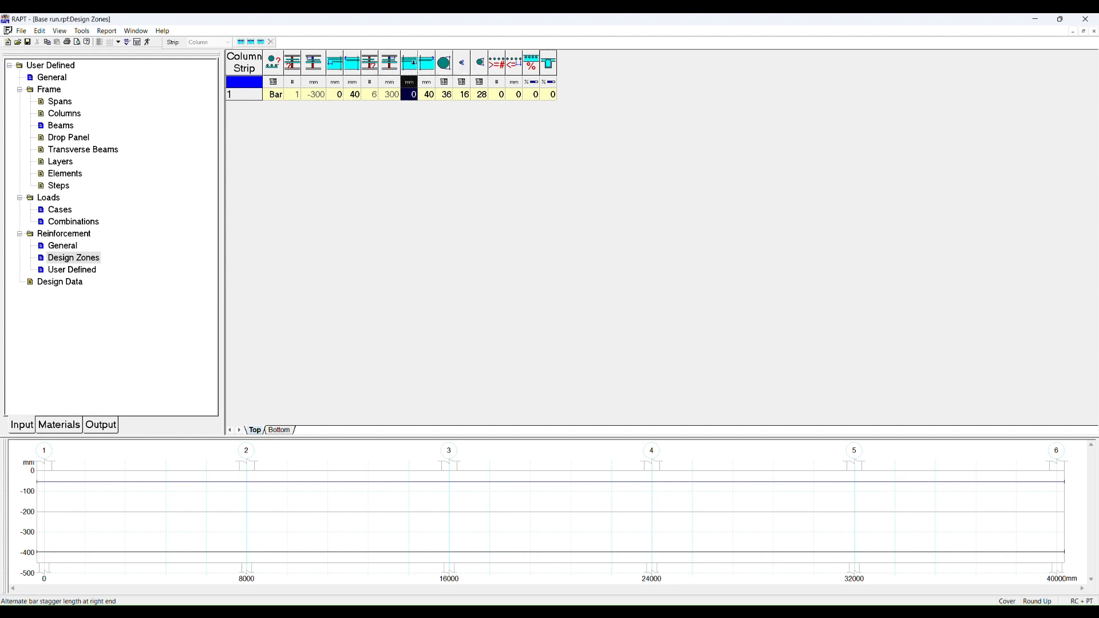
click(340, 64)
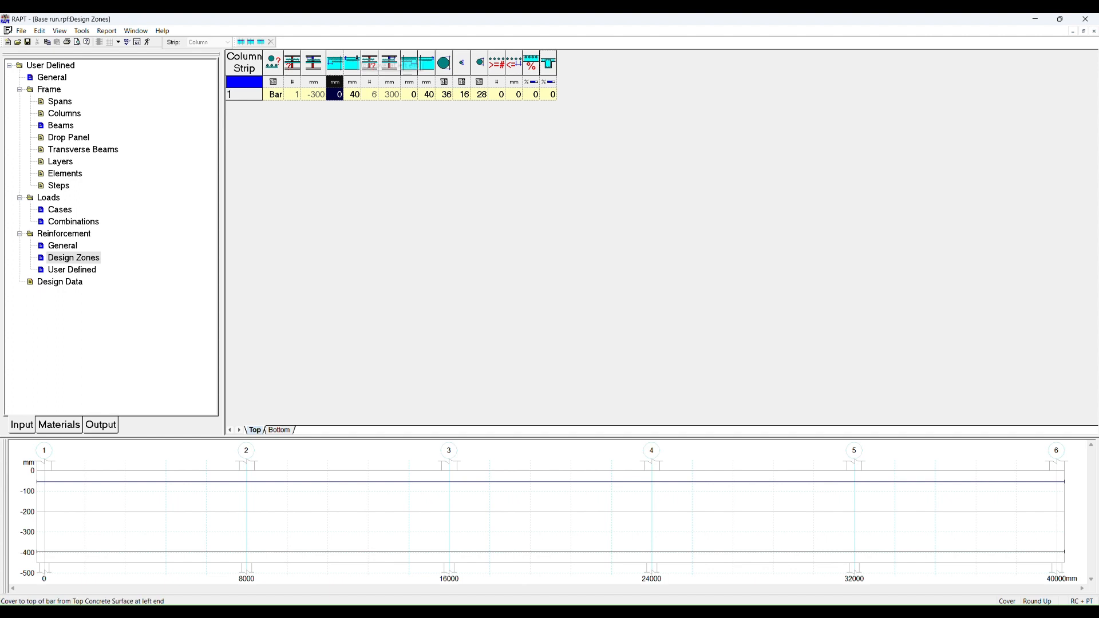
click(353, 61)
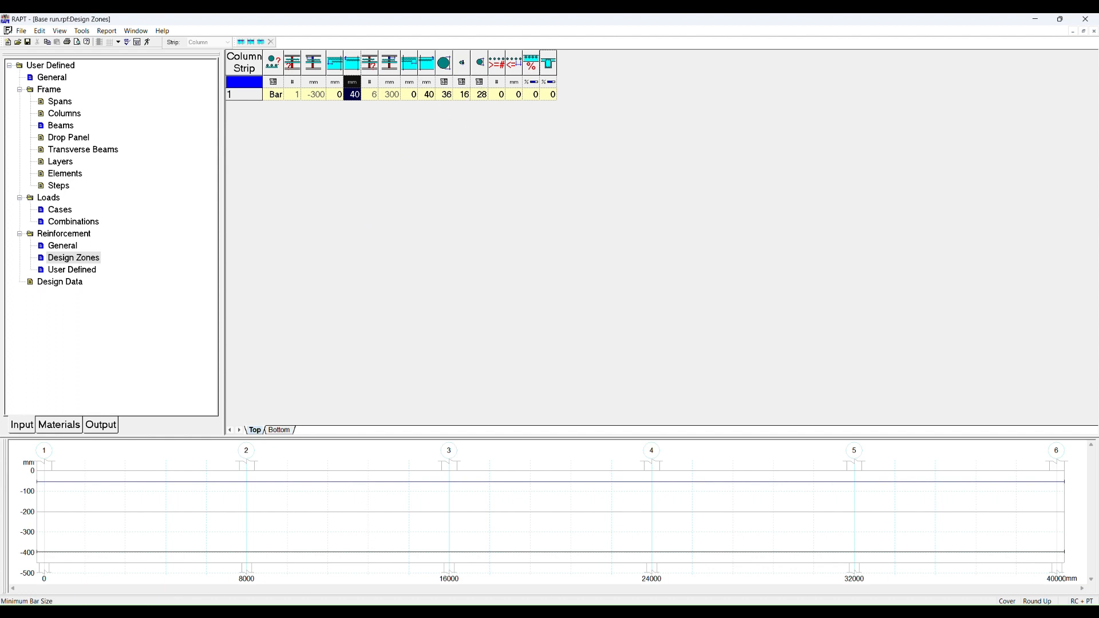
click(483, 94)
click(480, 62)
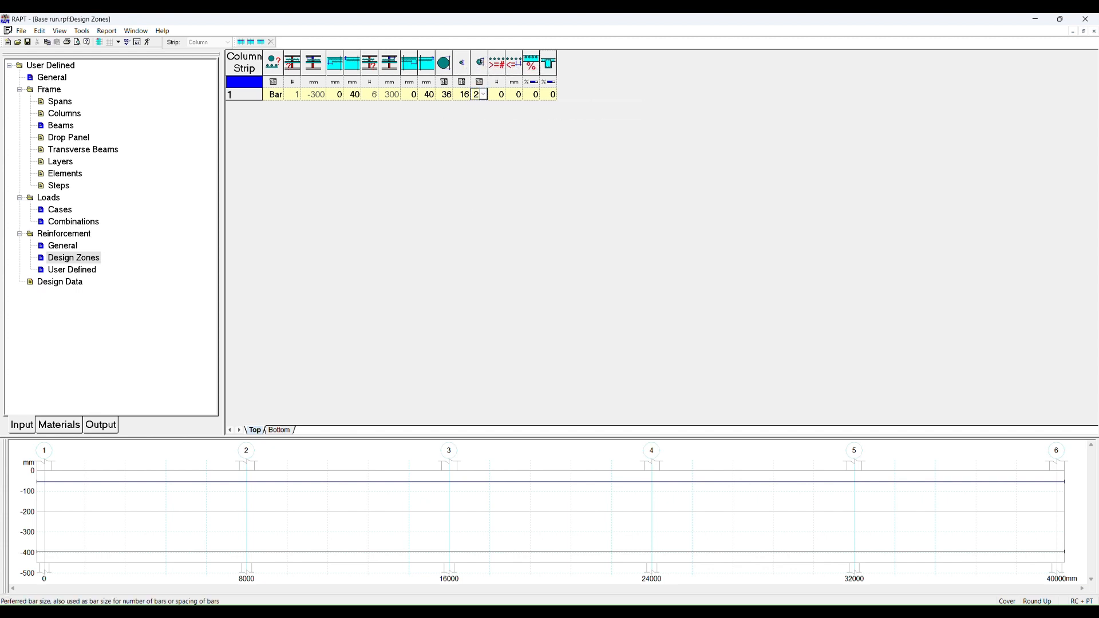
click(481, 61)
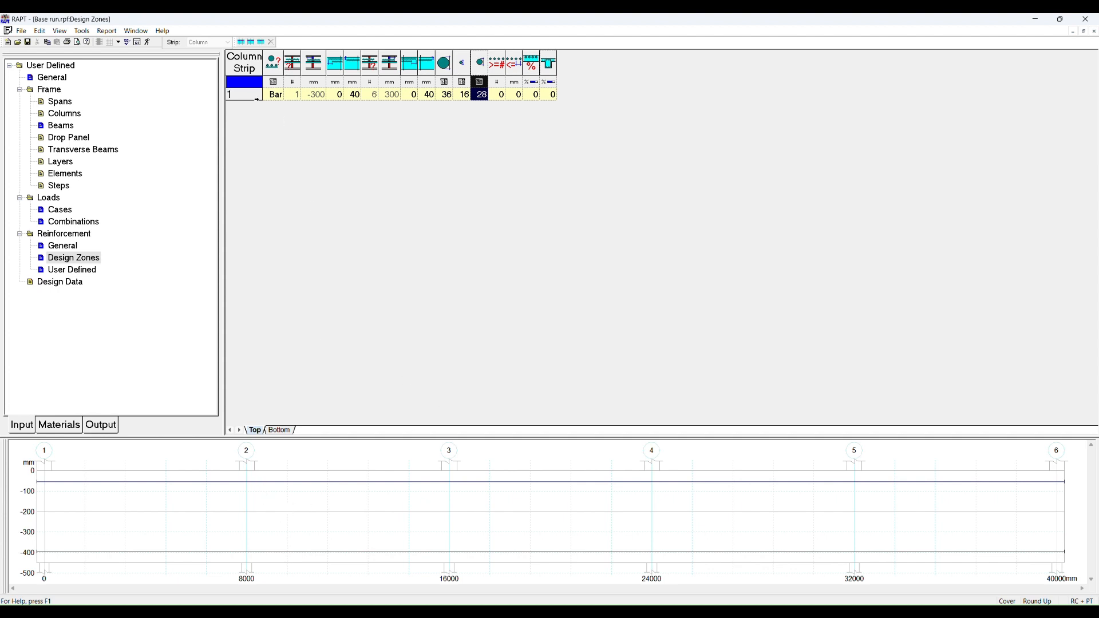
Step: Add a top single design zone starting at reference column 3
click(250, 96)
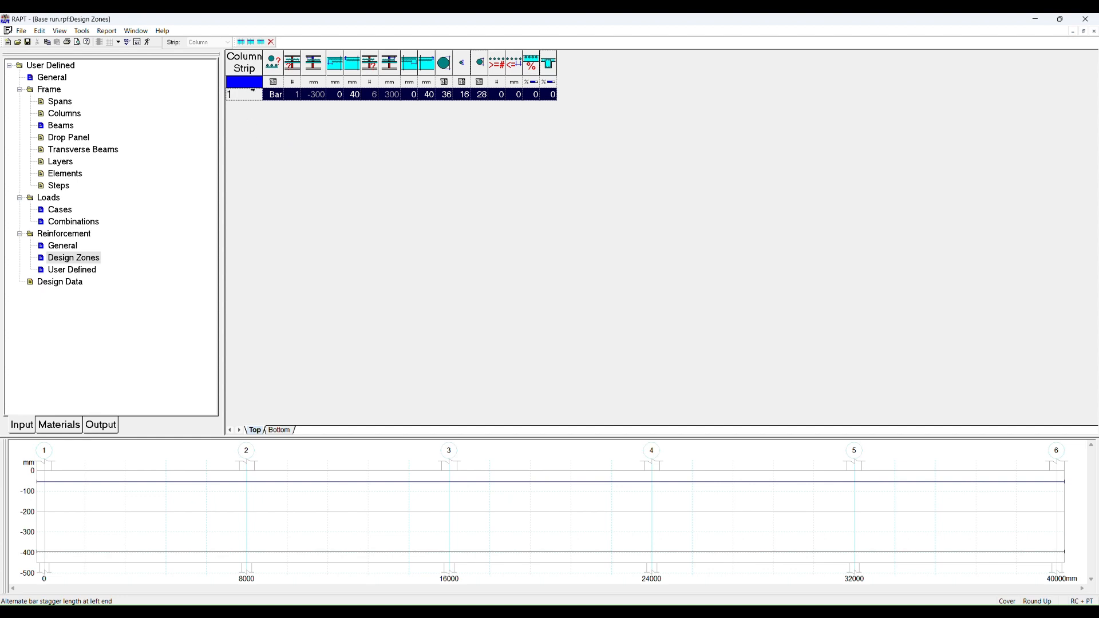
right_click(252, 95)
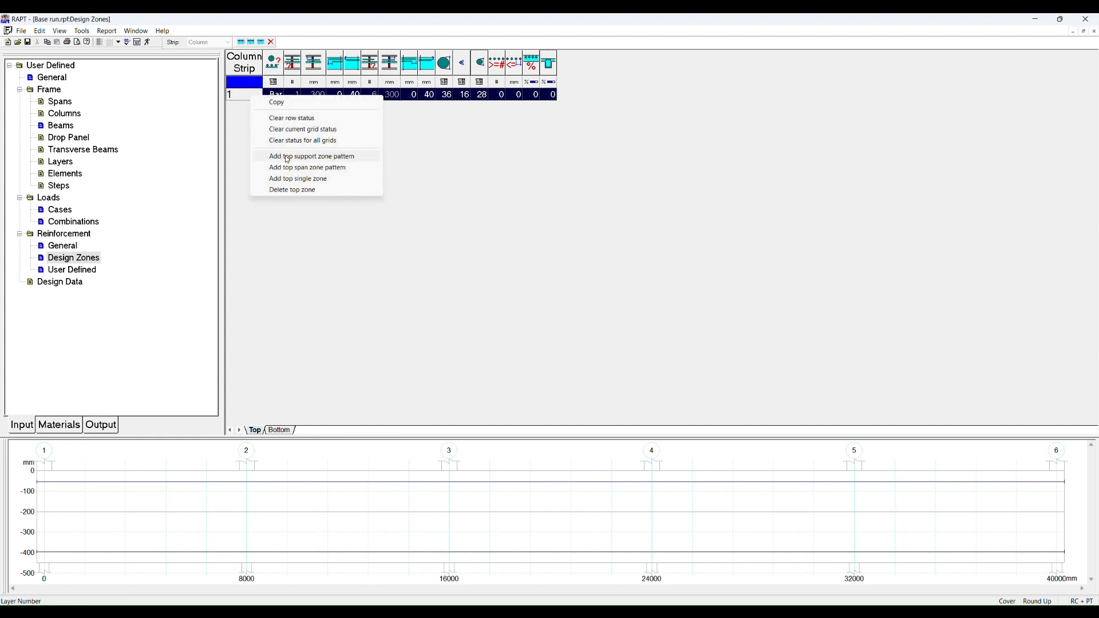
click(307, 178)
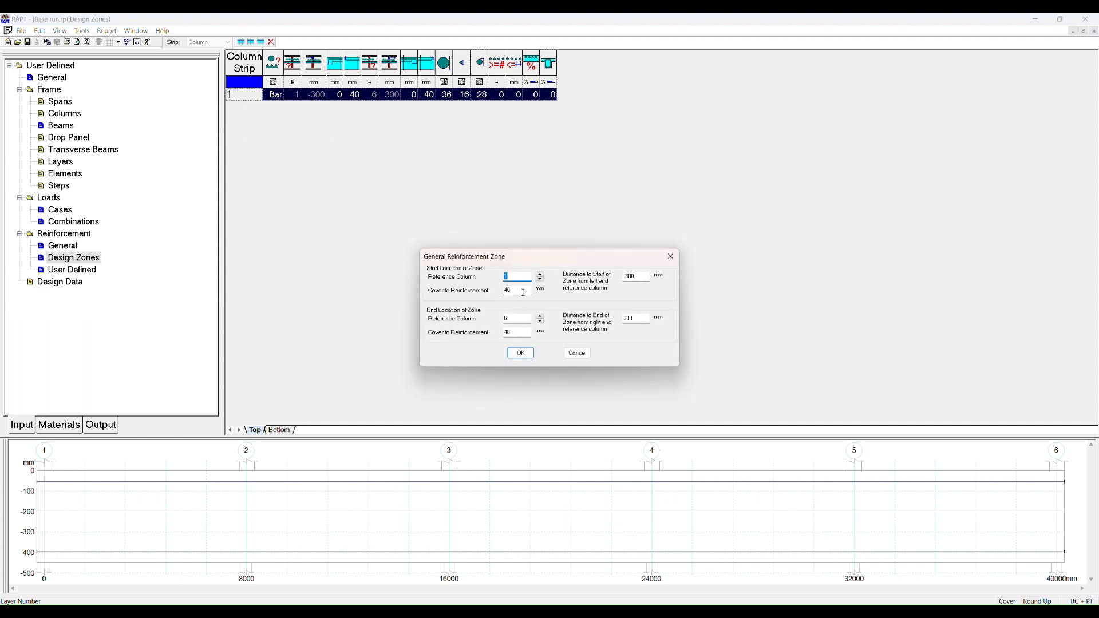
text(3)
click(520, 353)
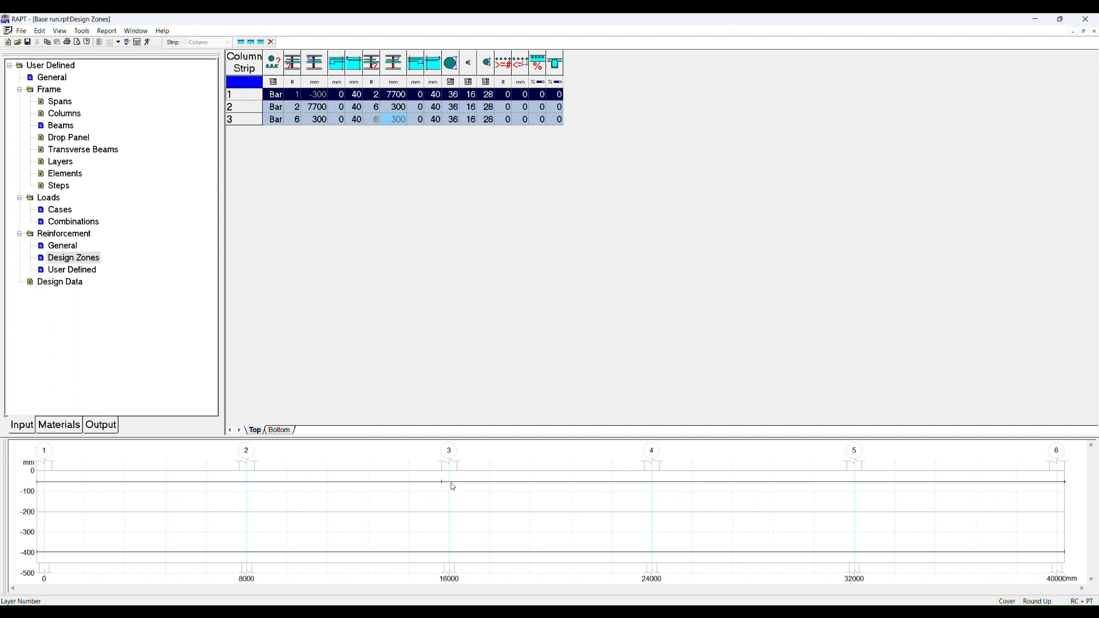
click(510, 486)
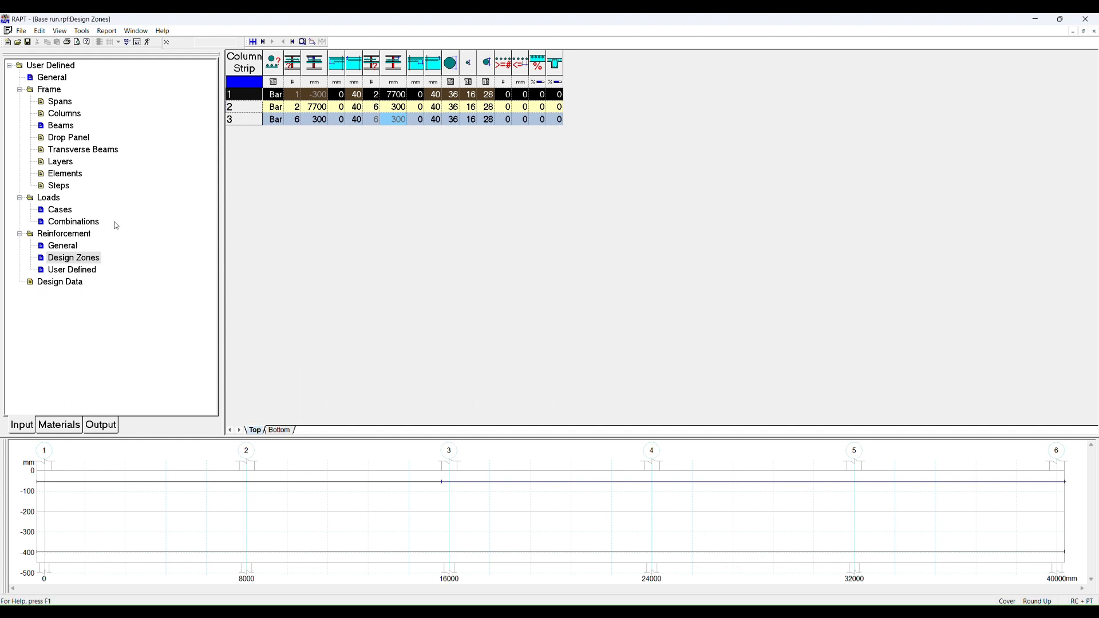
Step: Delete the two added top design zones, keeping only the original zone
click(65, 246)
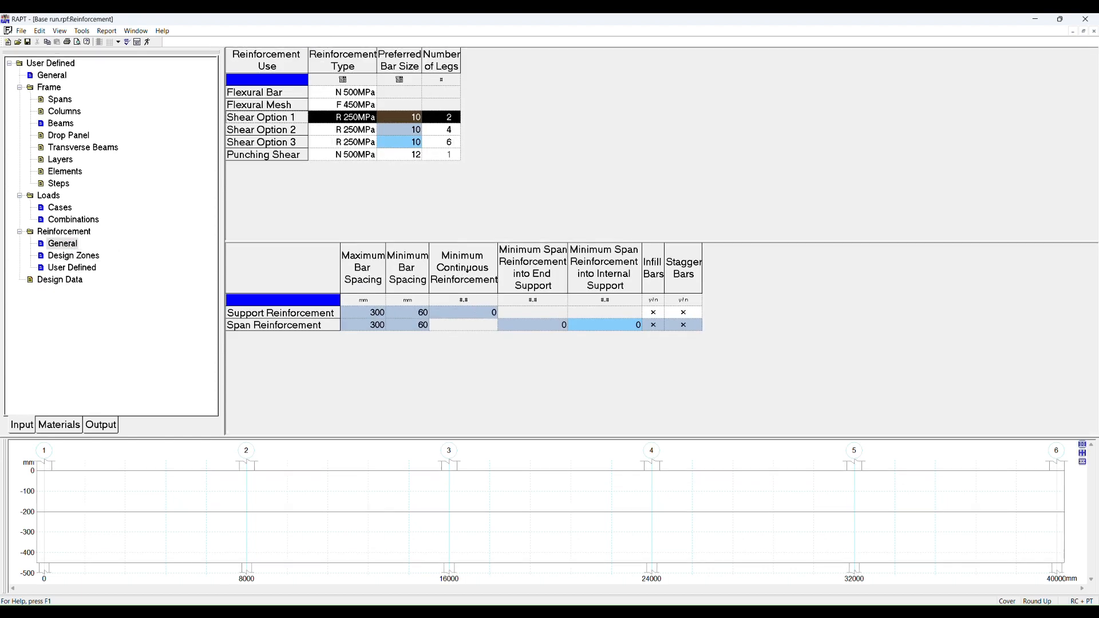
click(89, 258)
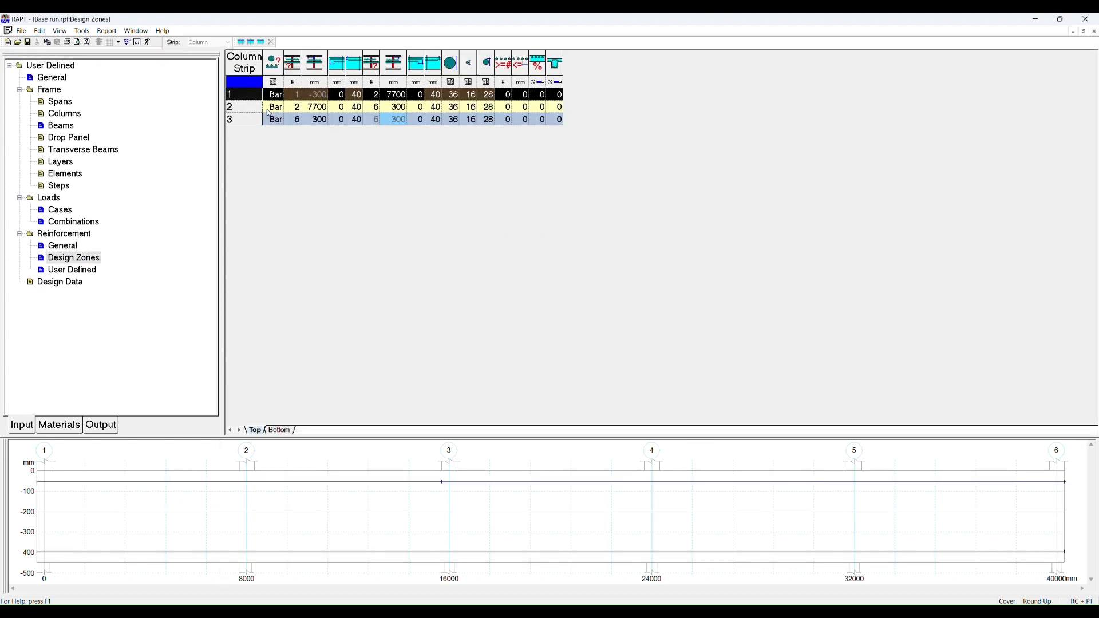
click(236, 118)
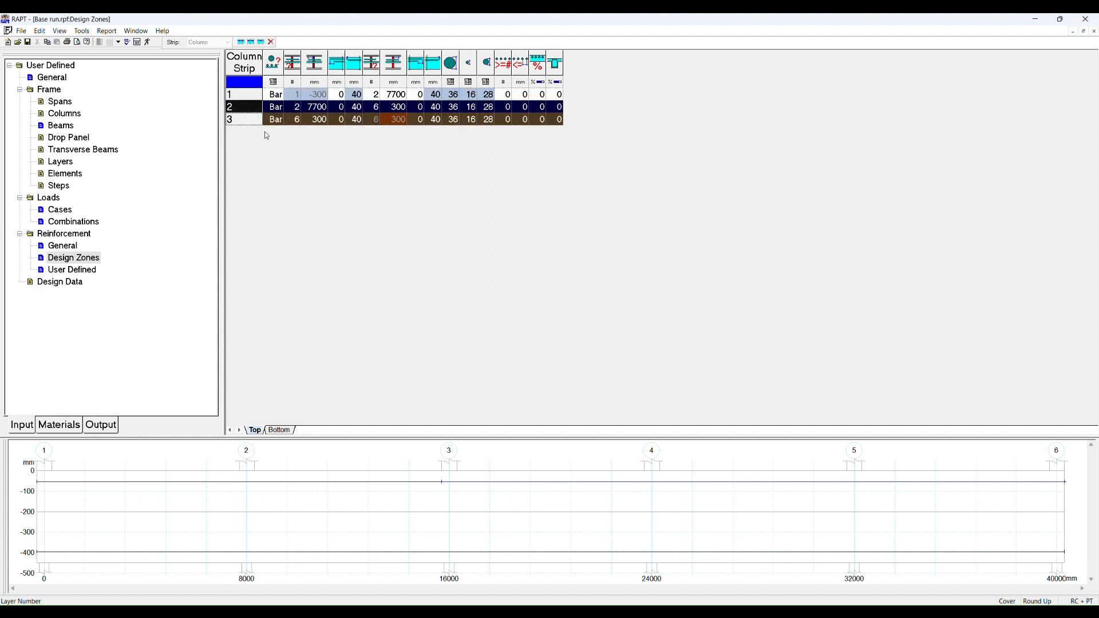
right_click(256, 122)
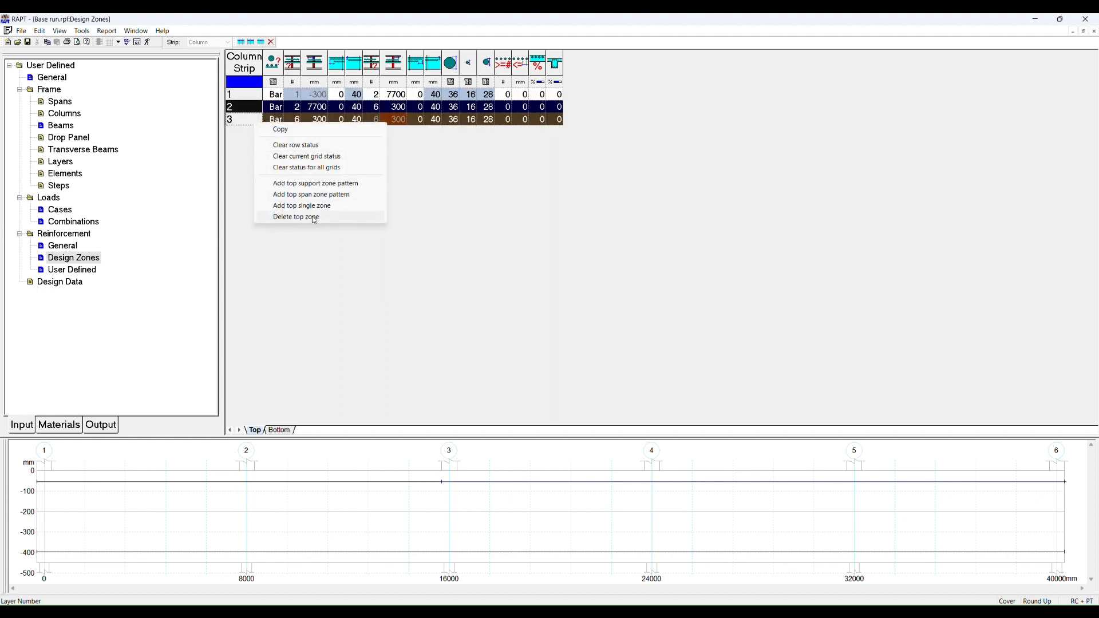
click(314, 218)
click(527, 332)
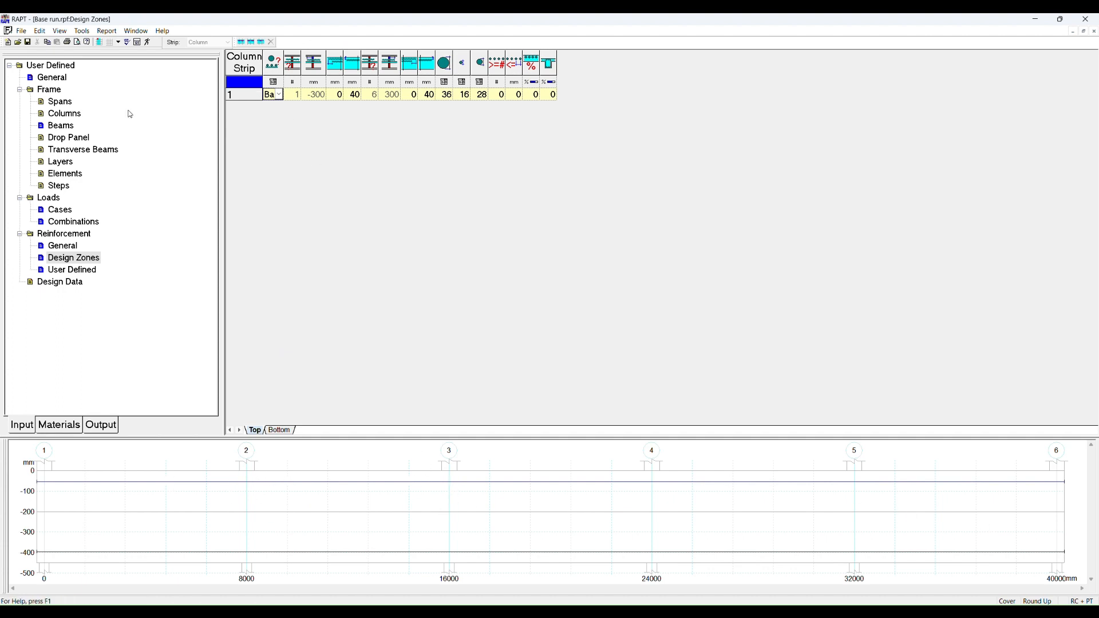
Step: Examine the bottom design zone and the user-defined top bar rows, including the reinforcement type list
click(283, 430)
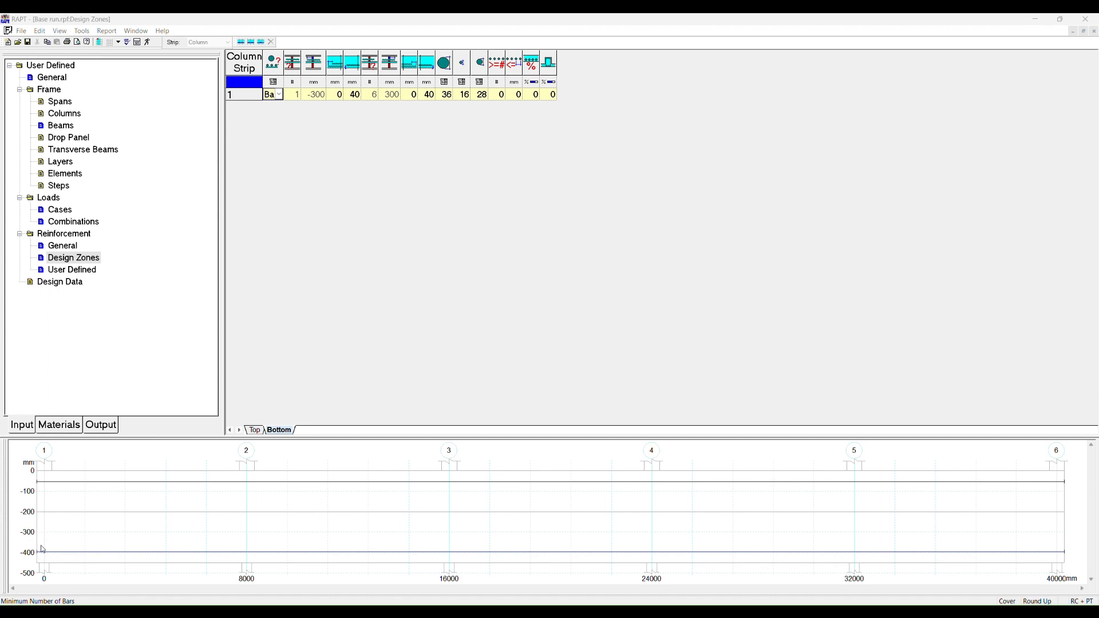
click(84, 272)
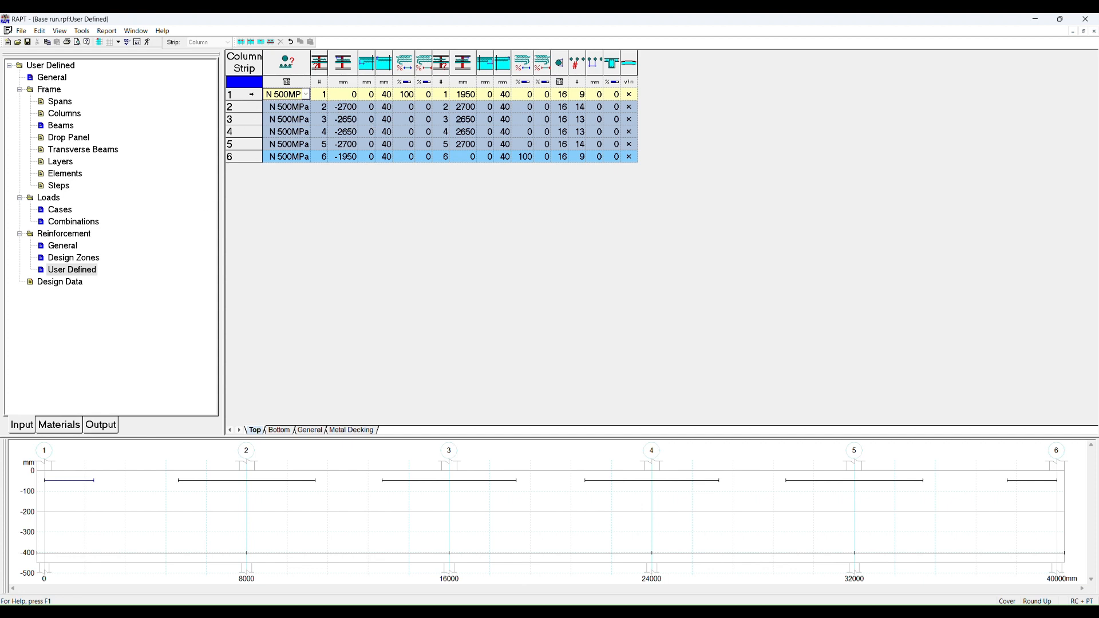
click(320, 95)
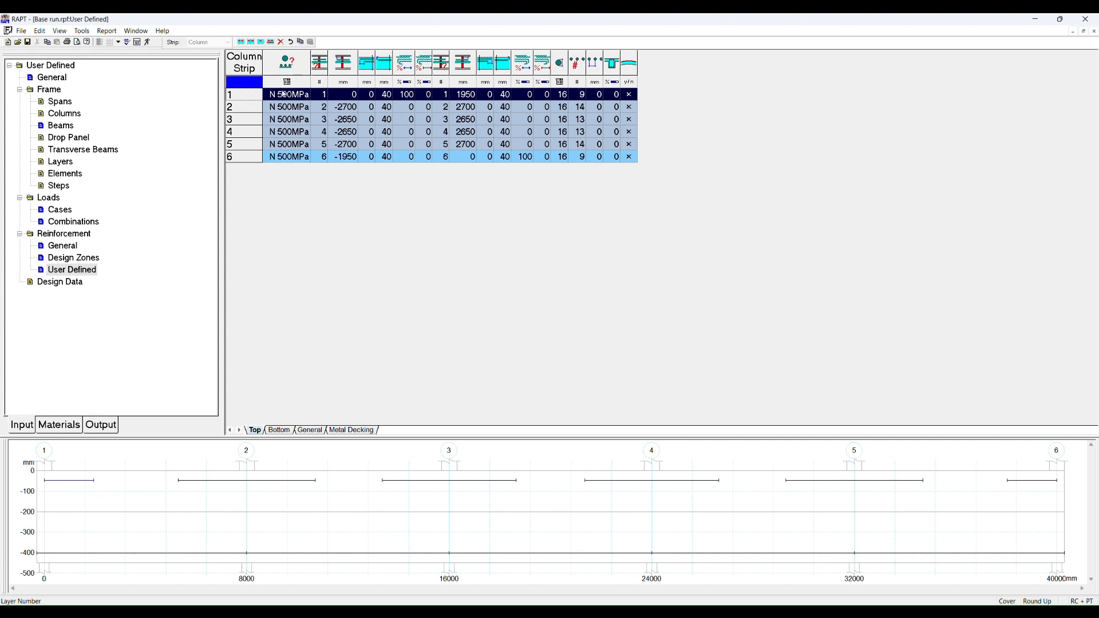
click(258, 106)
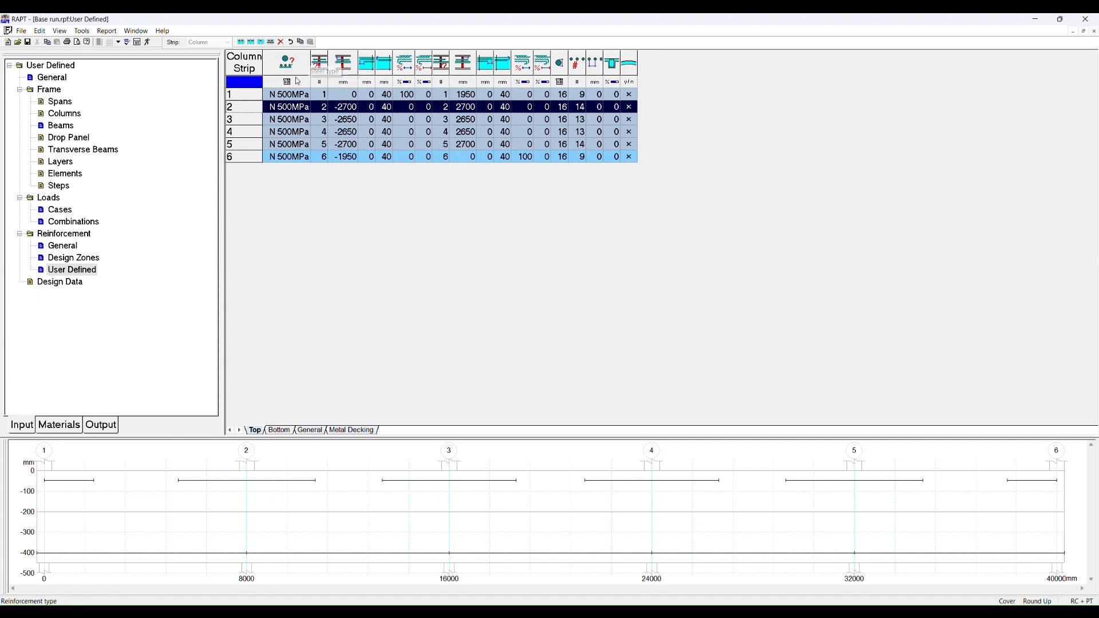
click(291, 106)
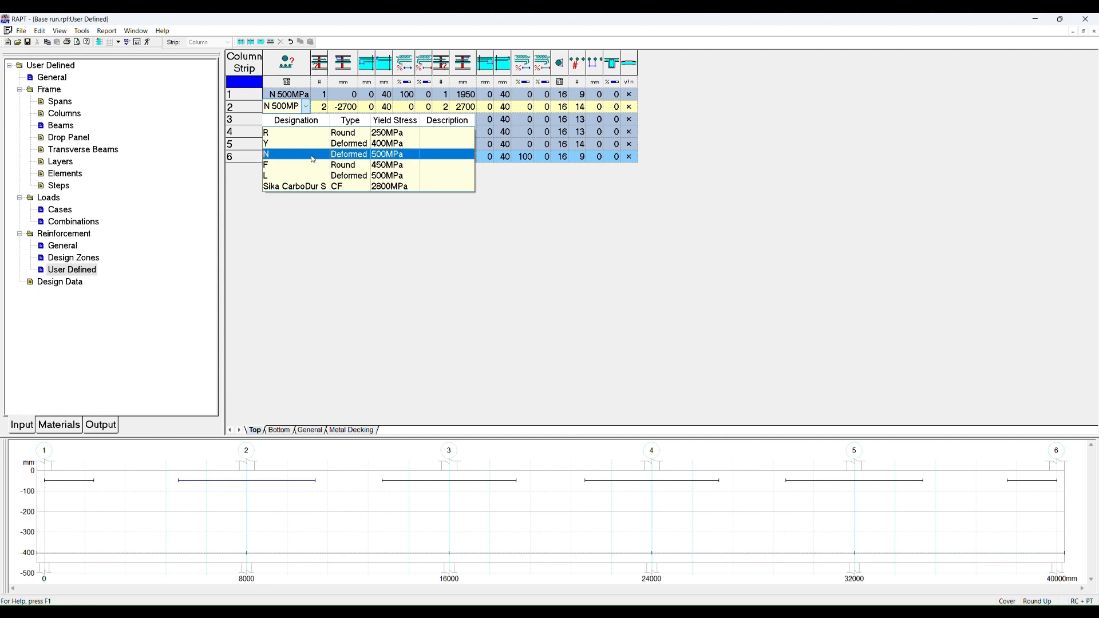
click(313, 159)
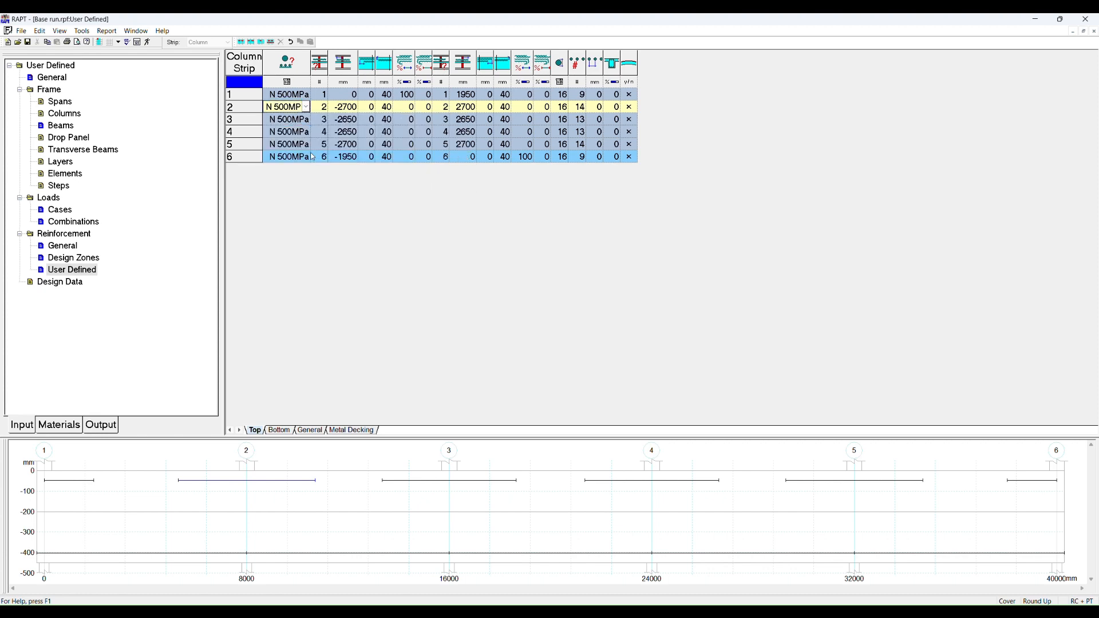
click(325, 110)
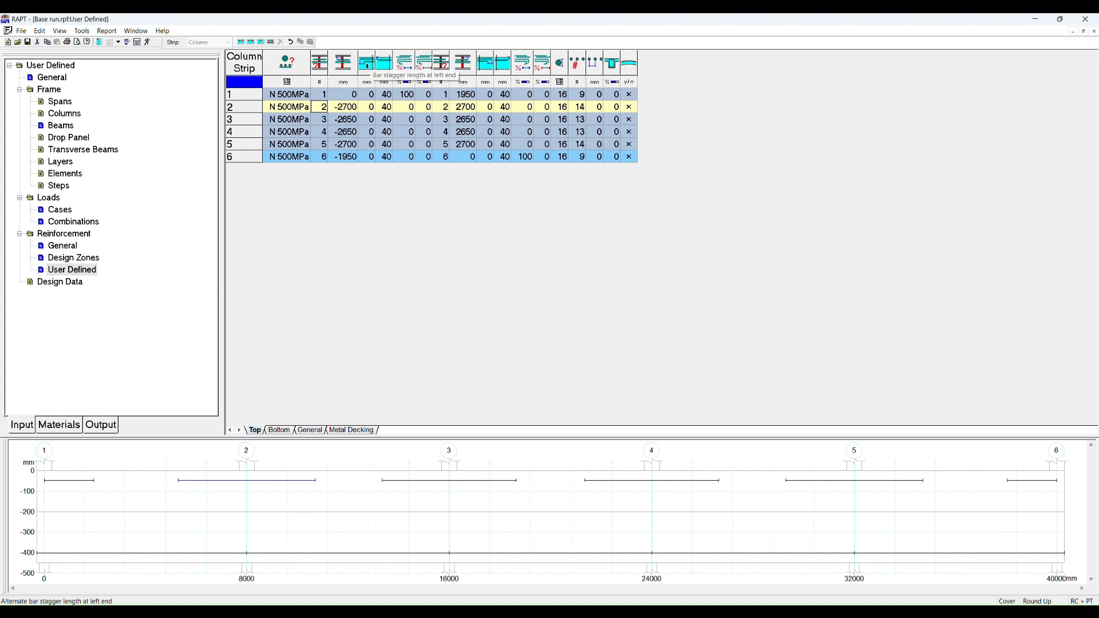
click(369, 107)
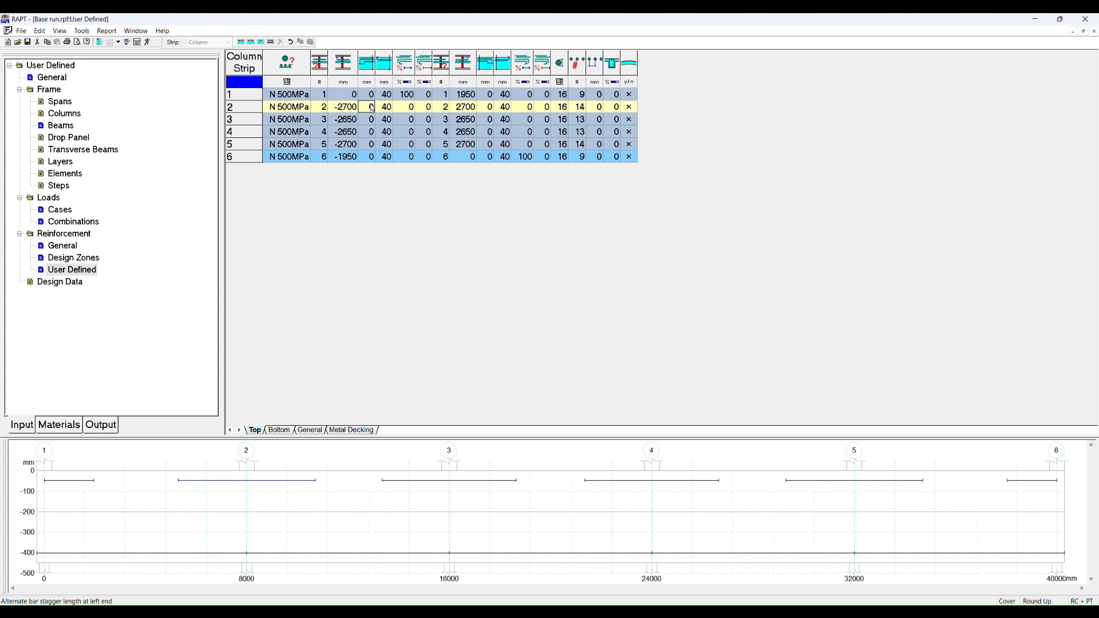
Step: Enter a 300 mm left-end stagger for the second top bar, then restore it to 0
text(300)
key(Tab)
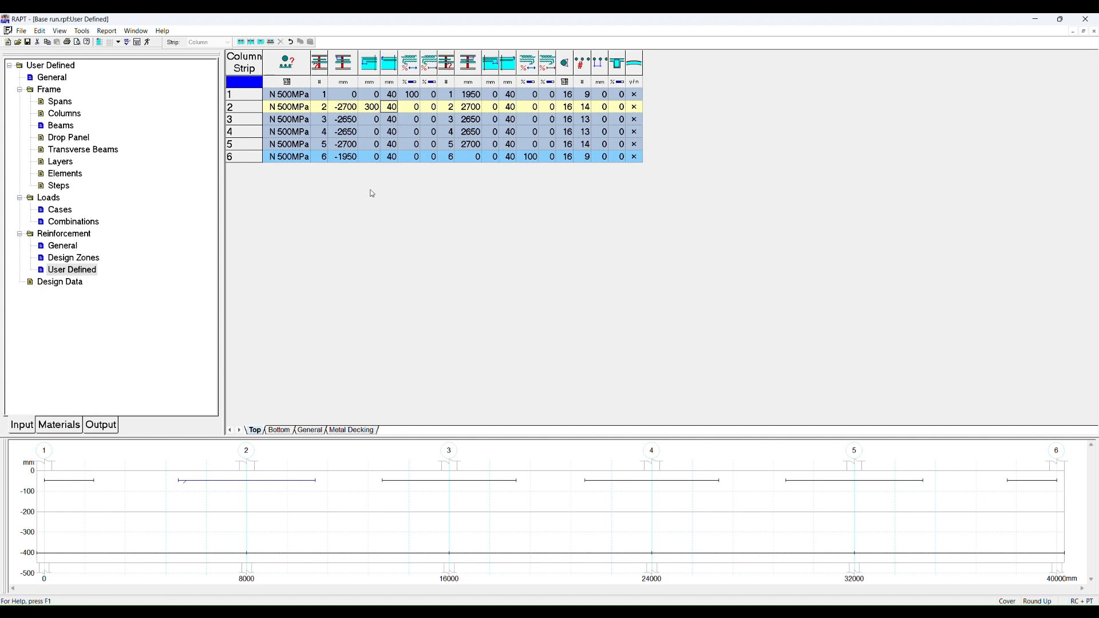
click(373, 110)
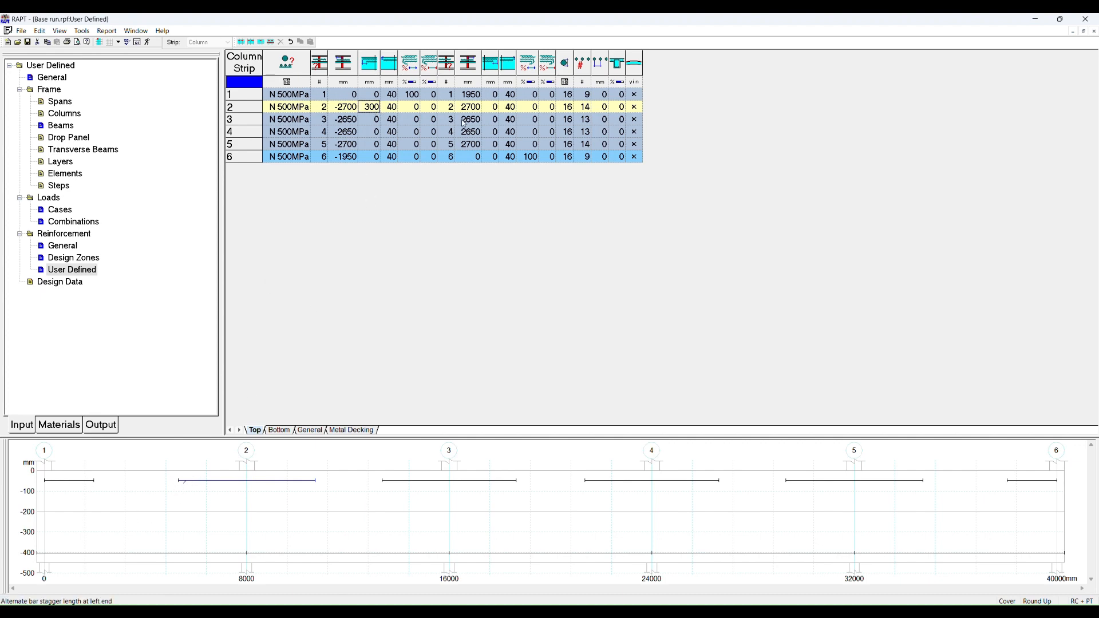
text(0)
key(Tab)
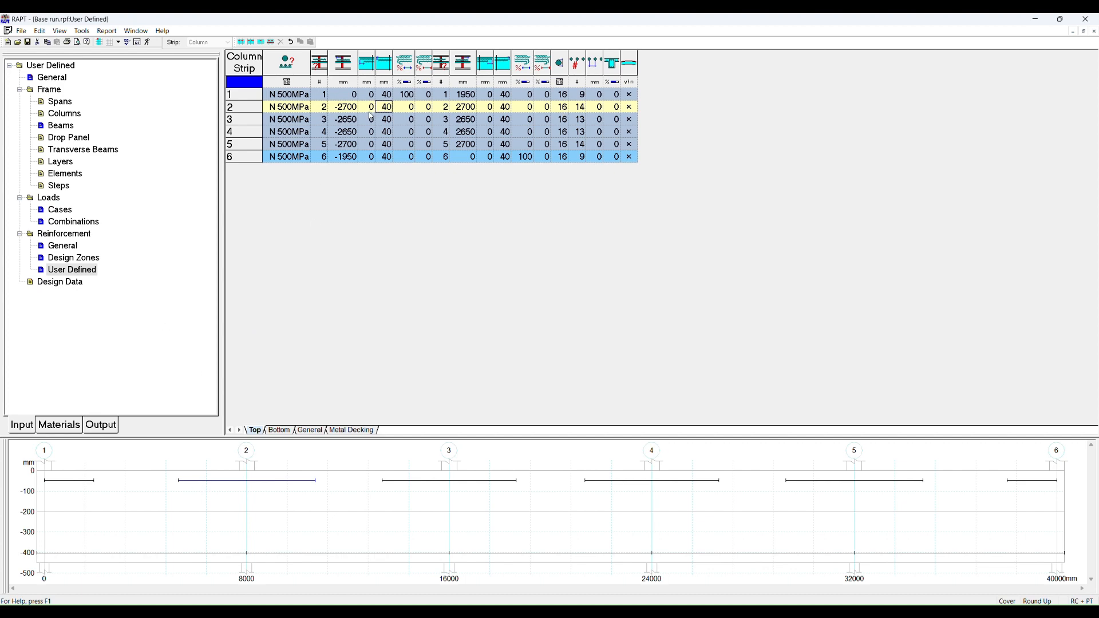
Step: Set the second top bar's left-end tension development to 50%, then return it to 0%
click(409, 108)
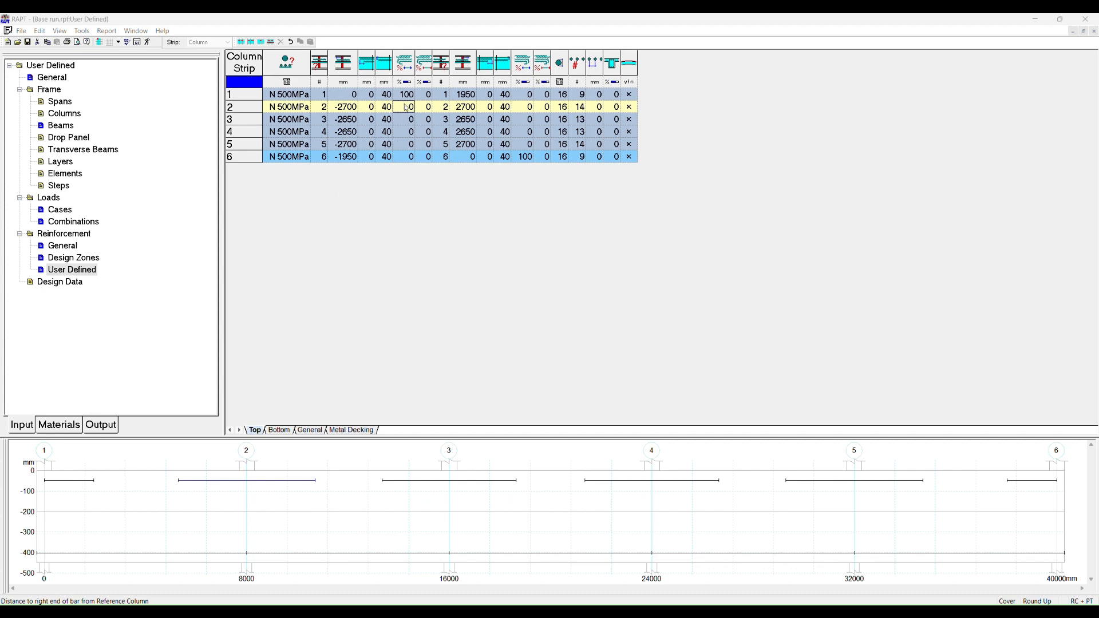
click(412, 99)
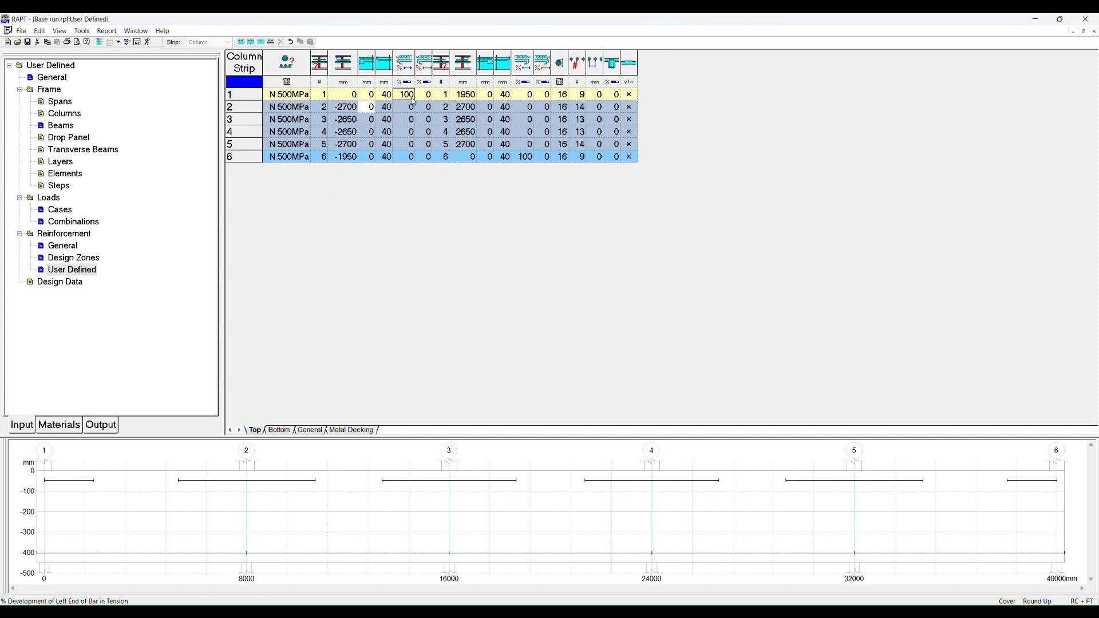
key(Down)
text(50)
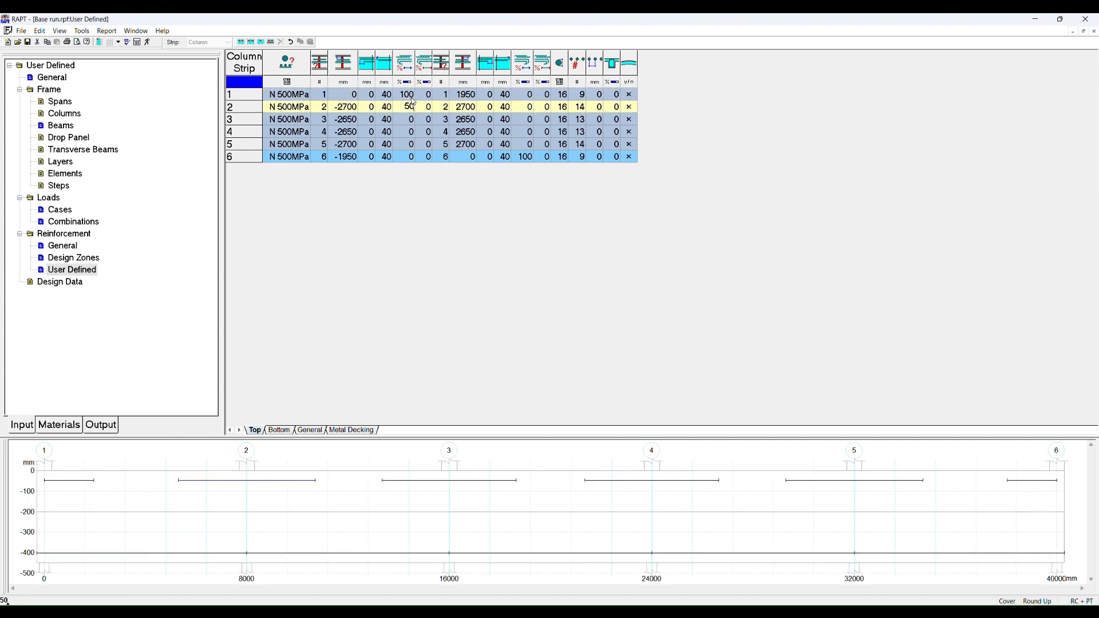
key(Tab)
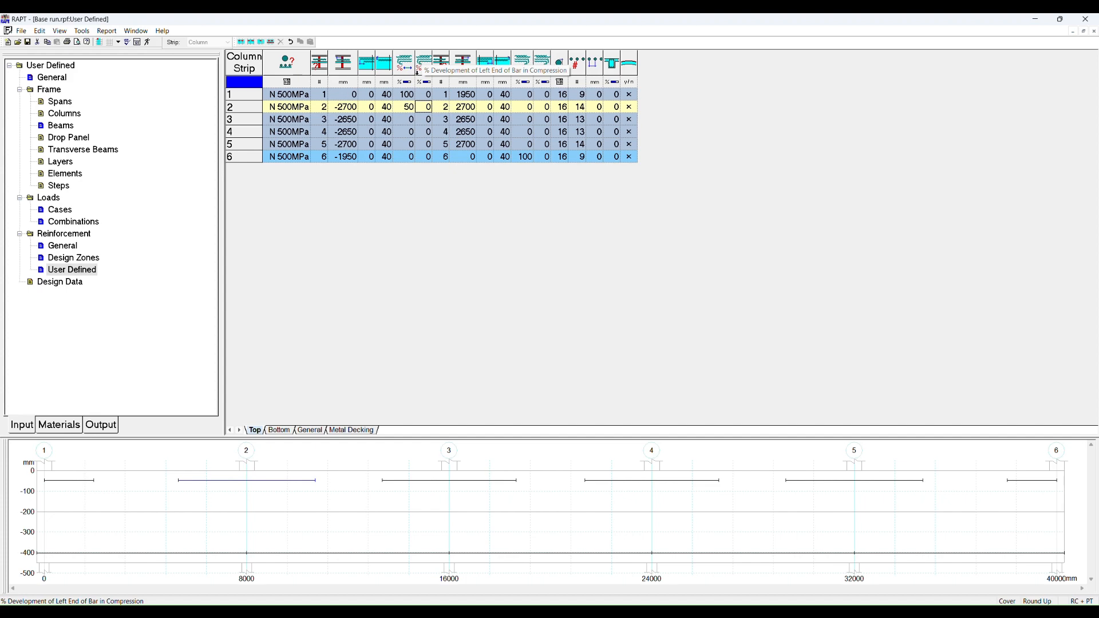
click(405, 108)
text(0)
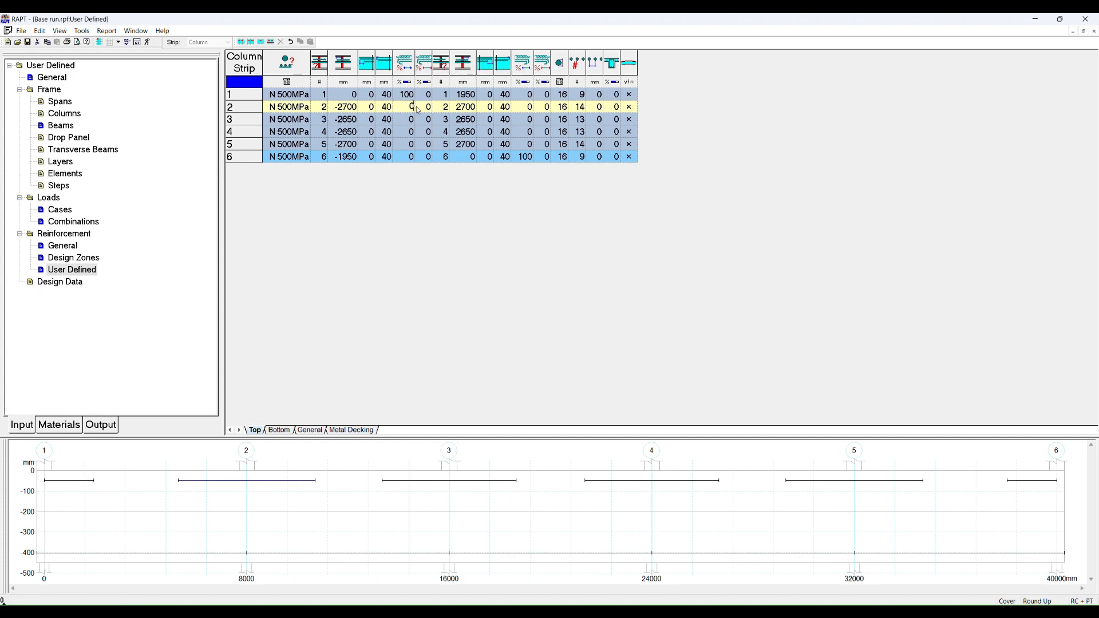
key(Return)
key(Return)
key(Return)
Step: Set the second top bar row to zero bars at 200 mm spacing
click(487, 108)
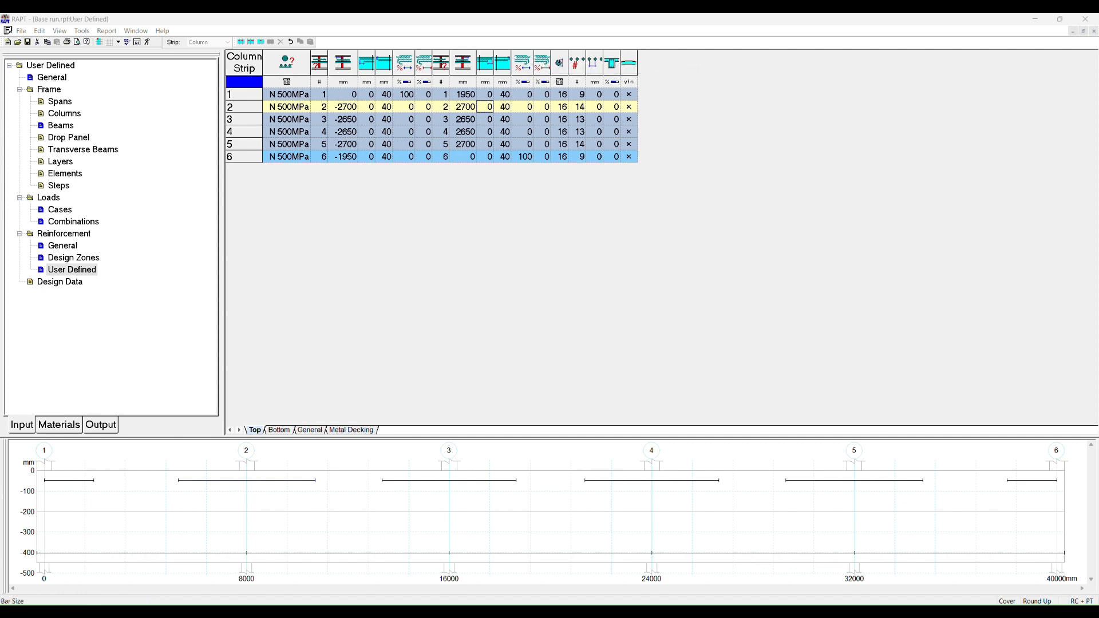
click(564, 108)
click(563, 109)
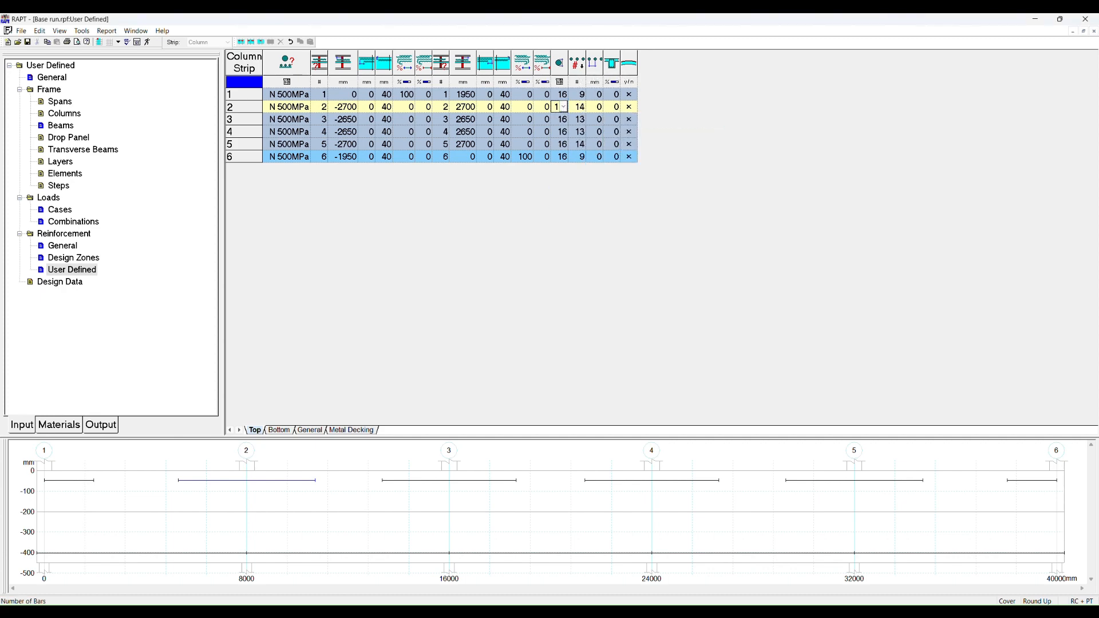
click(599, 109)
text(200)
key(Left)
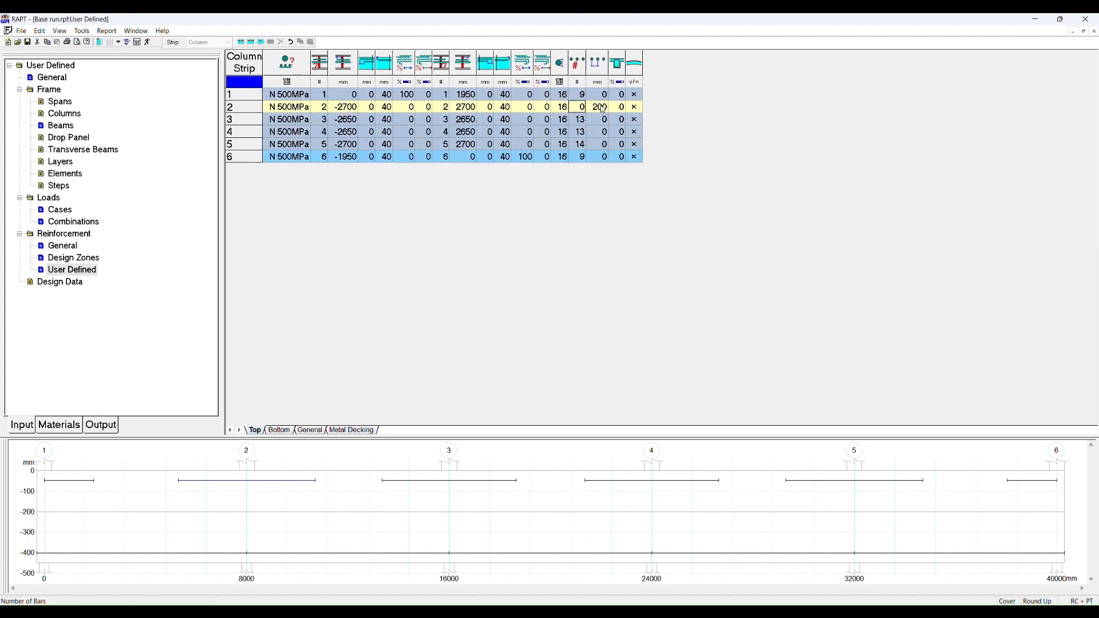
key(Right)
key(Right)
Step: Change the second top bar's reinforcement type to Sika CarboDur S and set its right-end cover to 0 mm
click(297, 109)
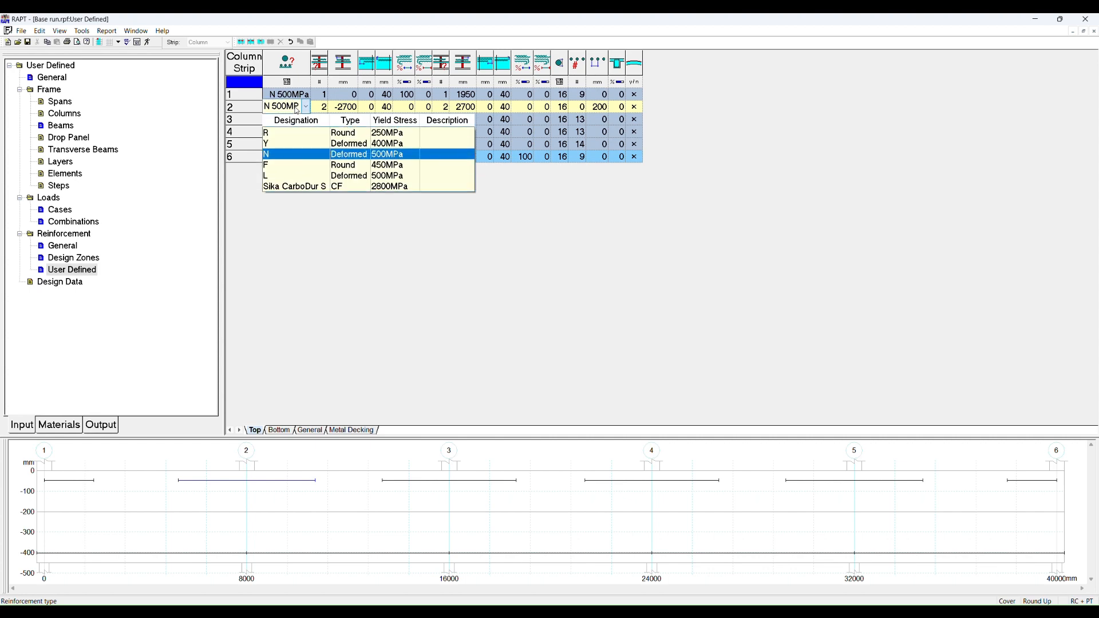
click(304, 187)
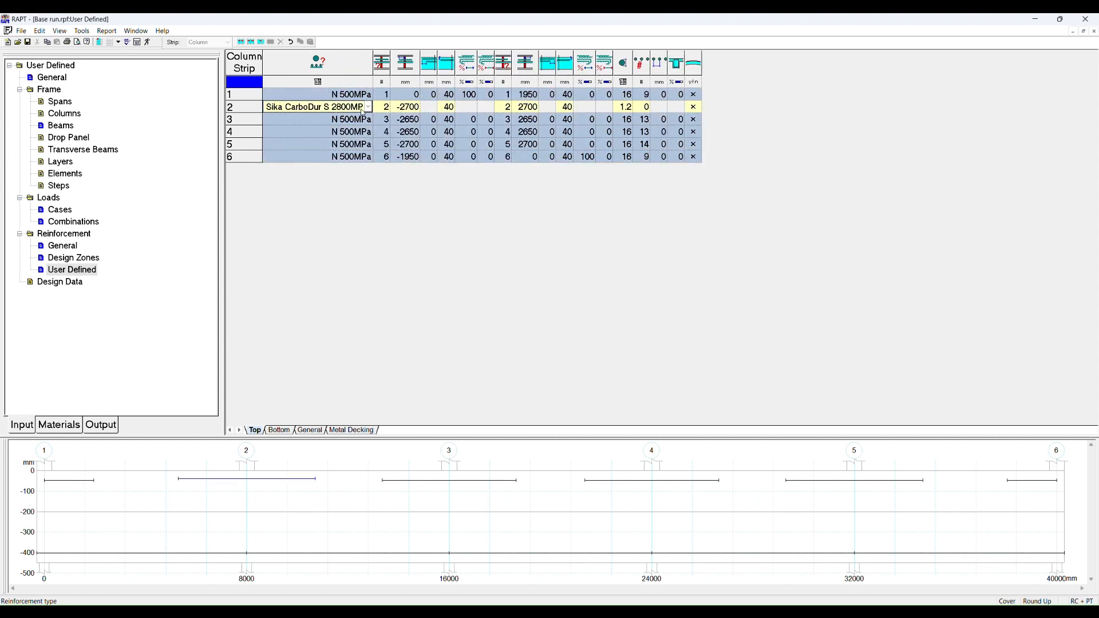
click(567, 109)
text(0)
key(Tab)
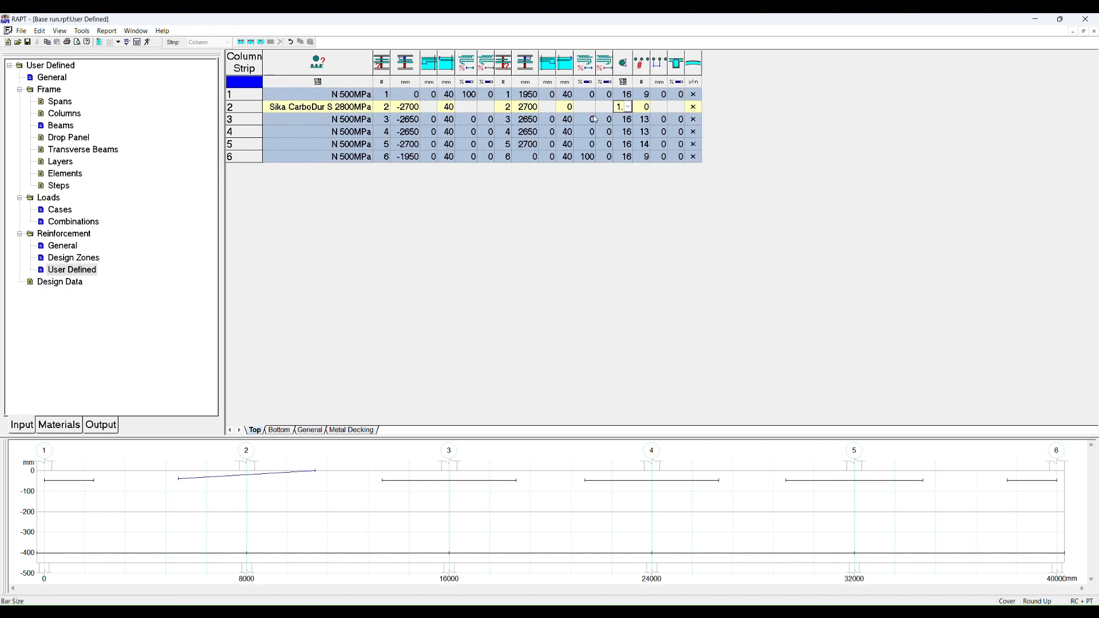
Step: Set the CarboDur bar's left-end cover to 0 mm and choose the 1.2 sheet size
key(Left)
key(Left)
key(Left)
key(Left)
key(Left)
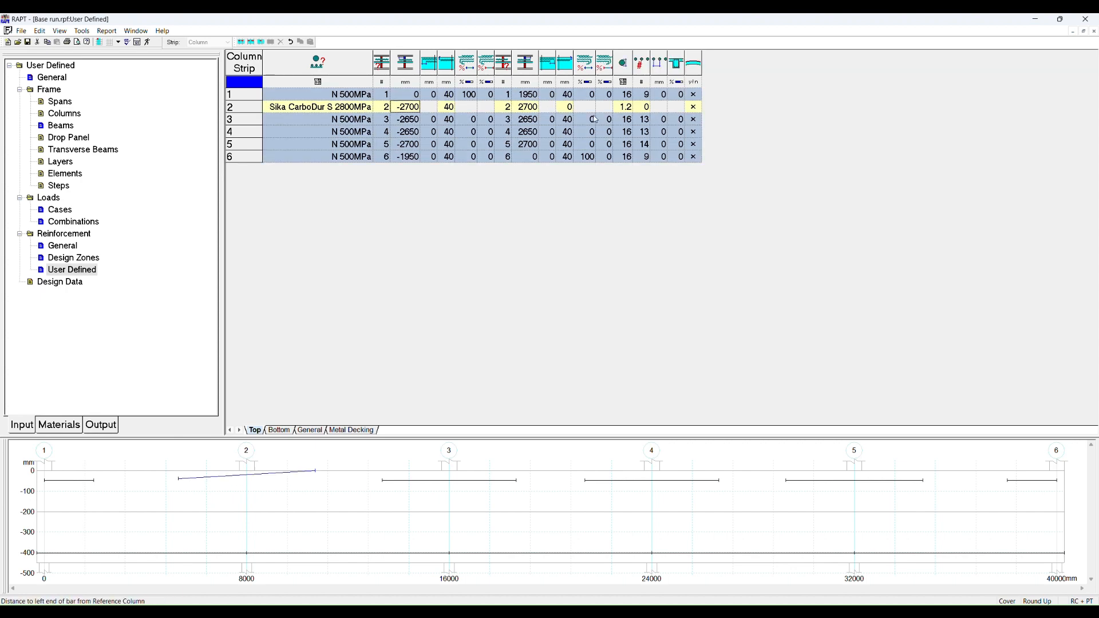
key(Right)
text(0)
key(Right)
key(Right)
key(Right)
key(Right)
key(Right)
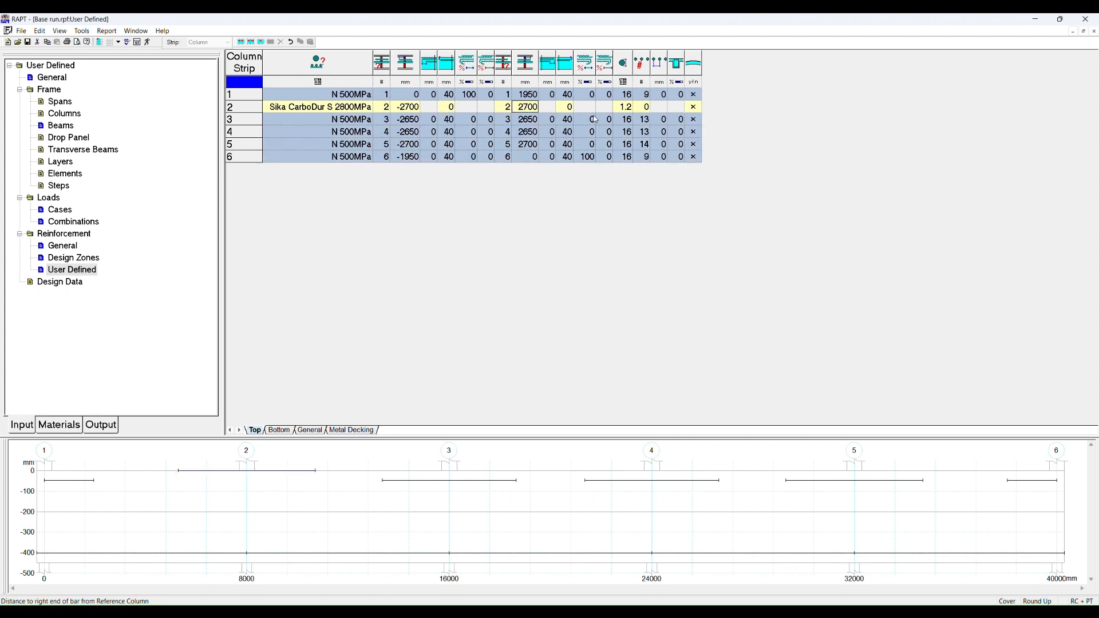
key(Left)
key(alt+Down)
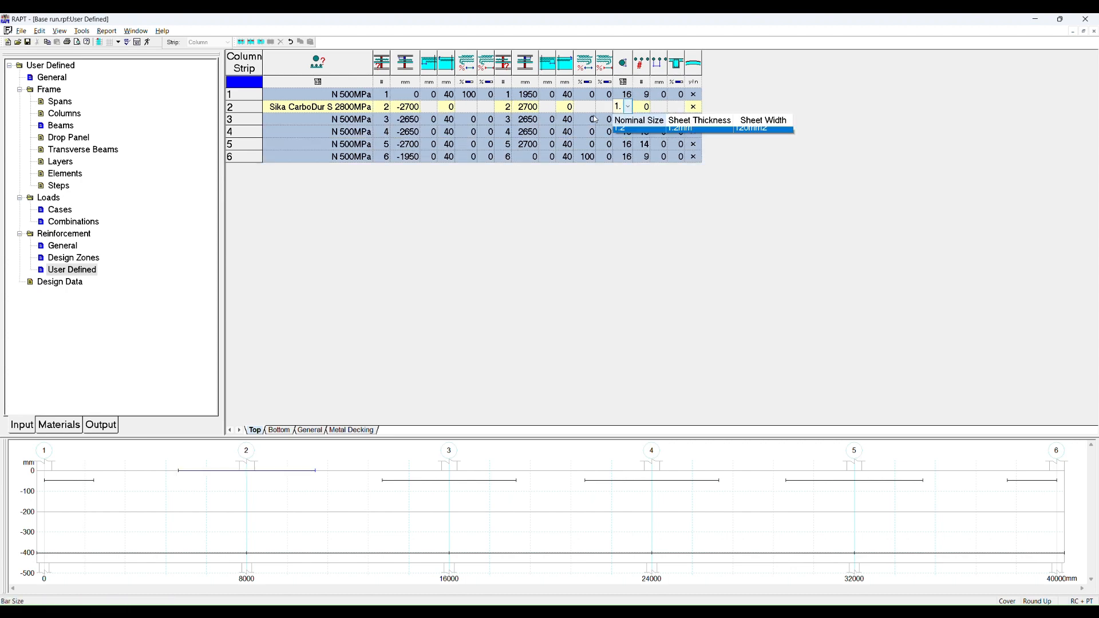
key(Return)
key(Right)
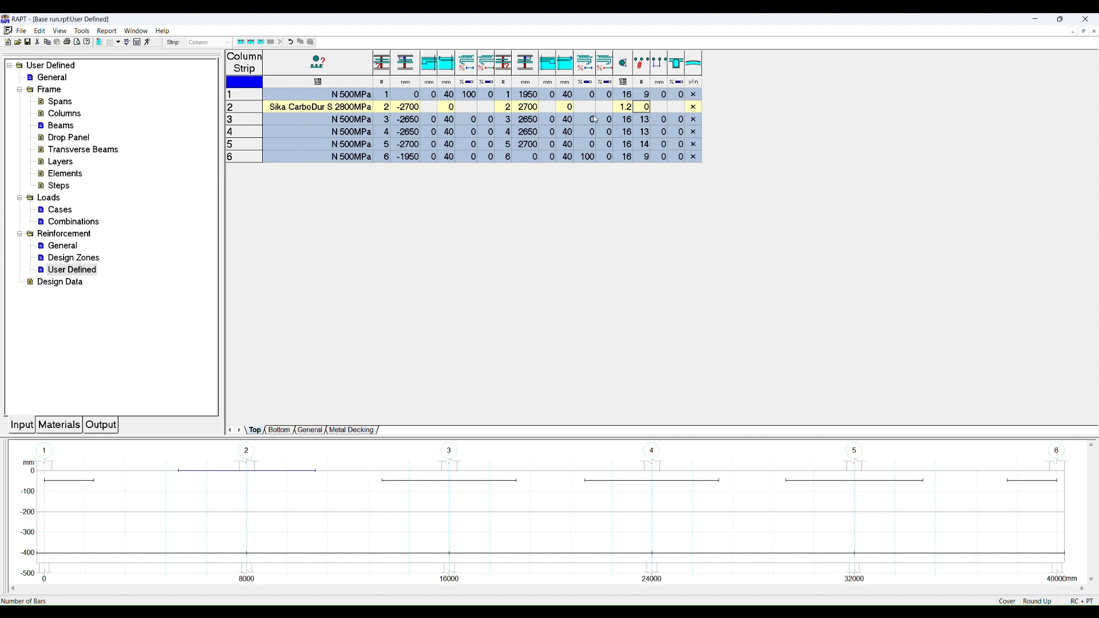
key(Left)
key(Left)
key(Left)
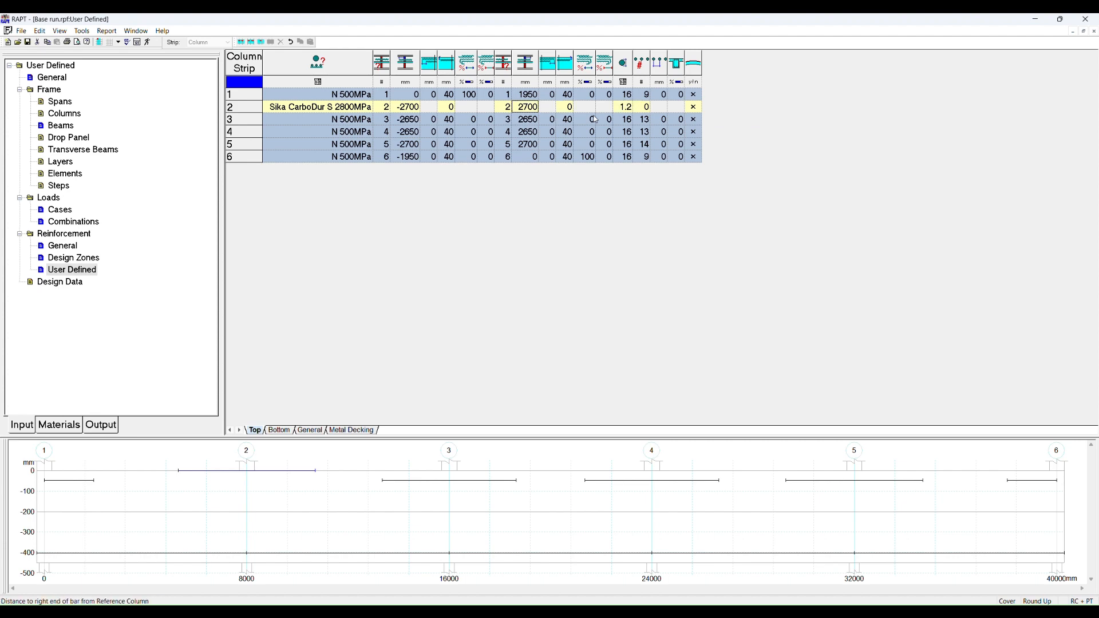
key(Right)
key(Right)
key(Right)
key(Left)
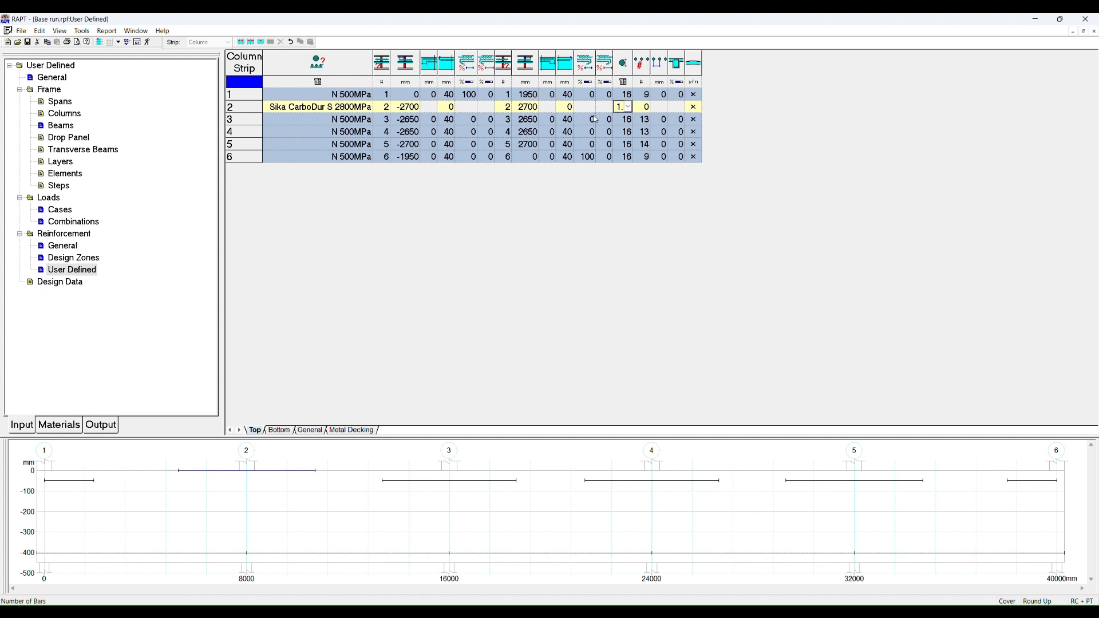
key(Right)
key(Left)
key(Right)
key(Right)
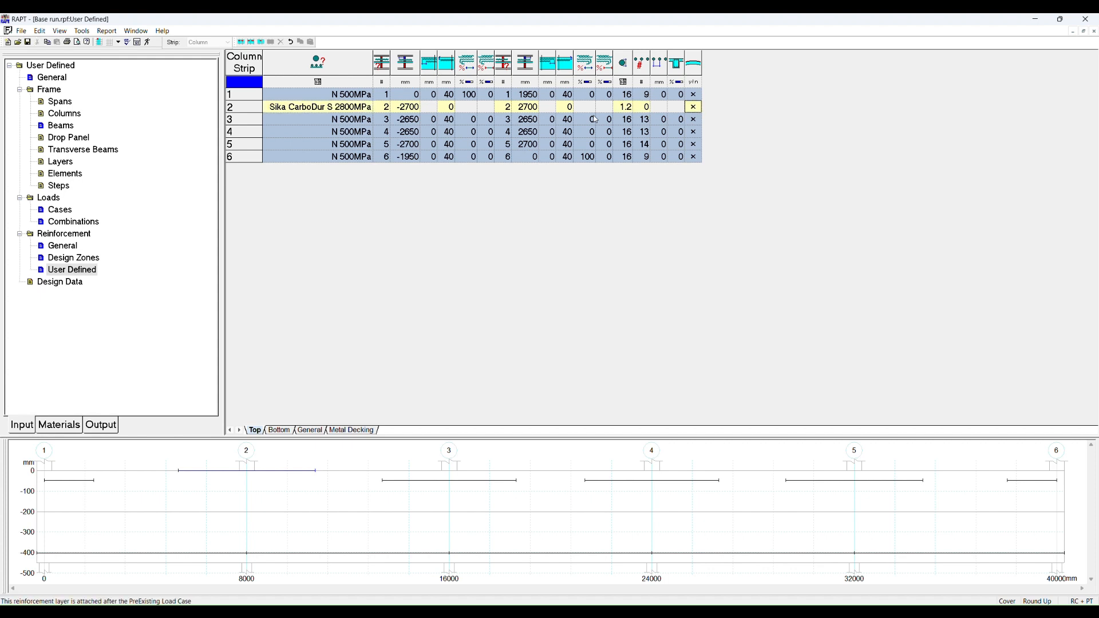
Step: Toggle the second top bar's preexisting-load attachment option, then undo the last two edits
click(694, 107)
click(693, 112)
key(ctrl+z)
key(ctrl+z)
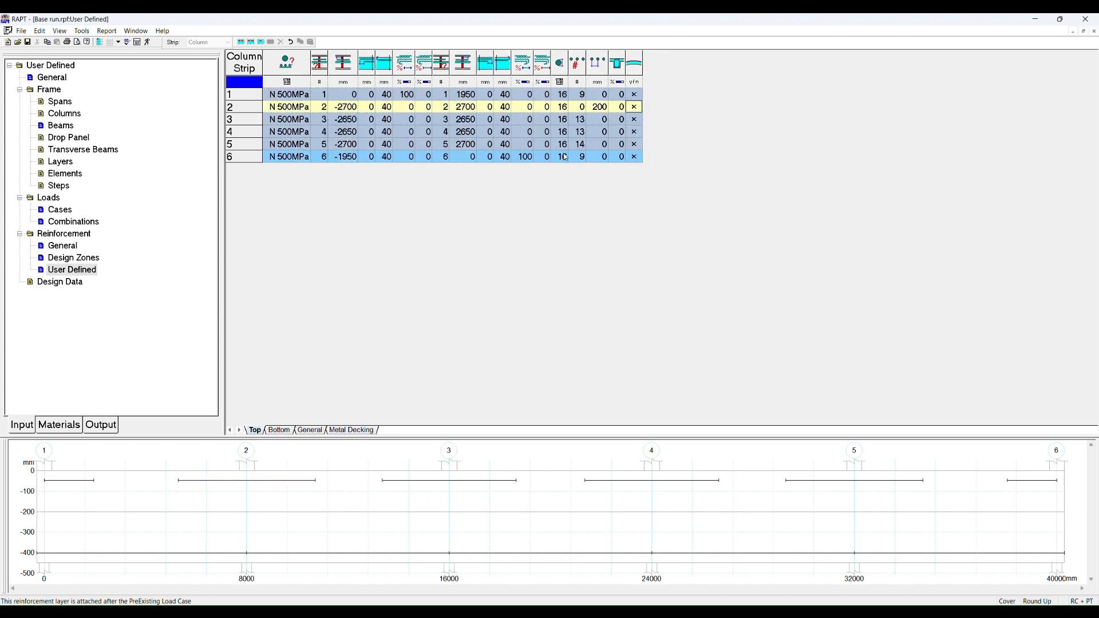
Step: Set the second top bar row's number of bars to 14
key(Left)
key(Left)
key(Left)
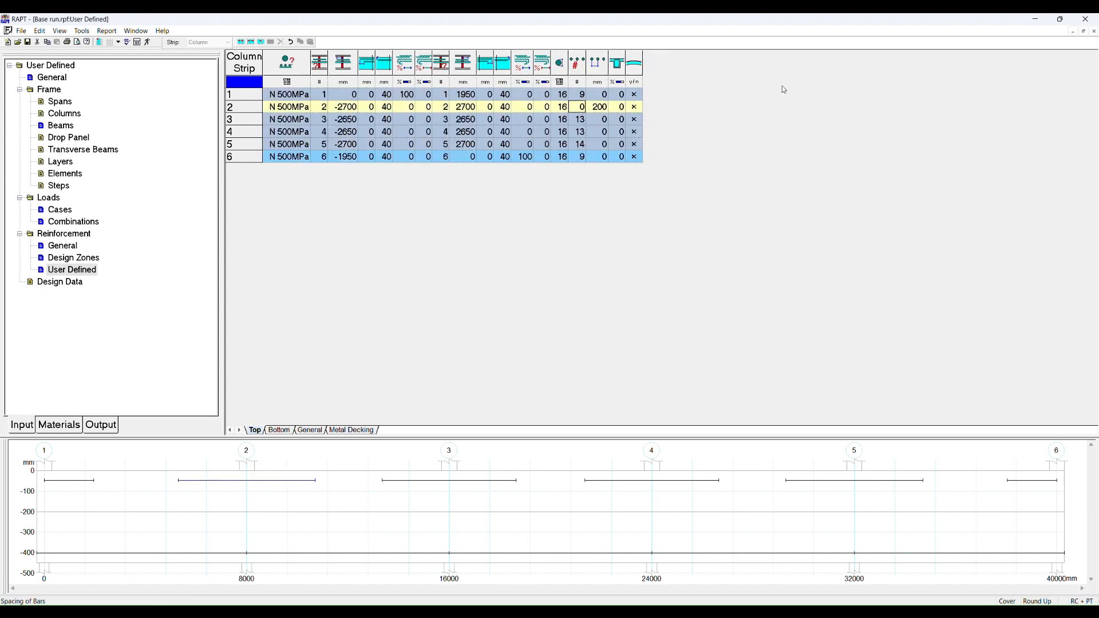
text(16)
key(Right)
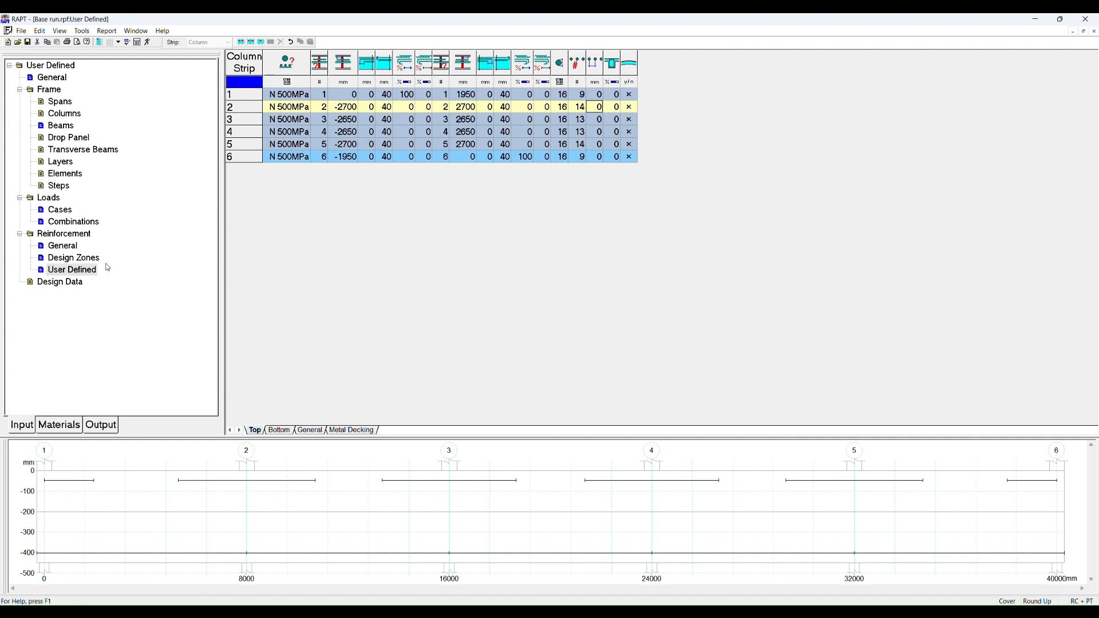
Step: Select all six user-defined top bar rows and delete them
click(70, 261)
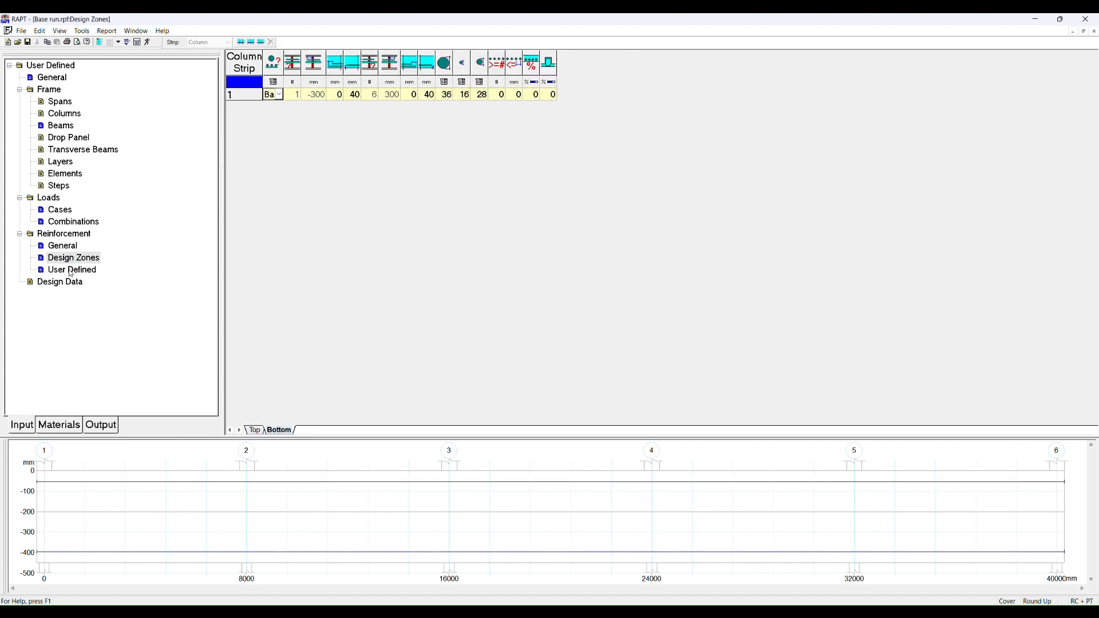
click(73, 273)
drag(244, 95, 244, 156)
right_click(246, 157)
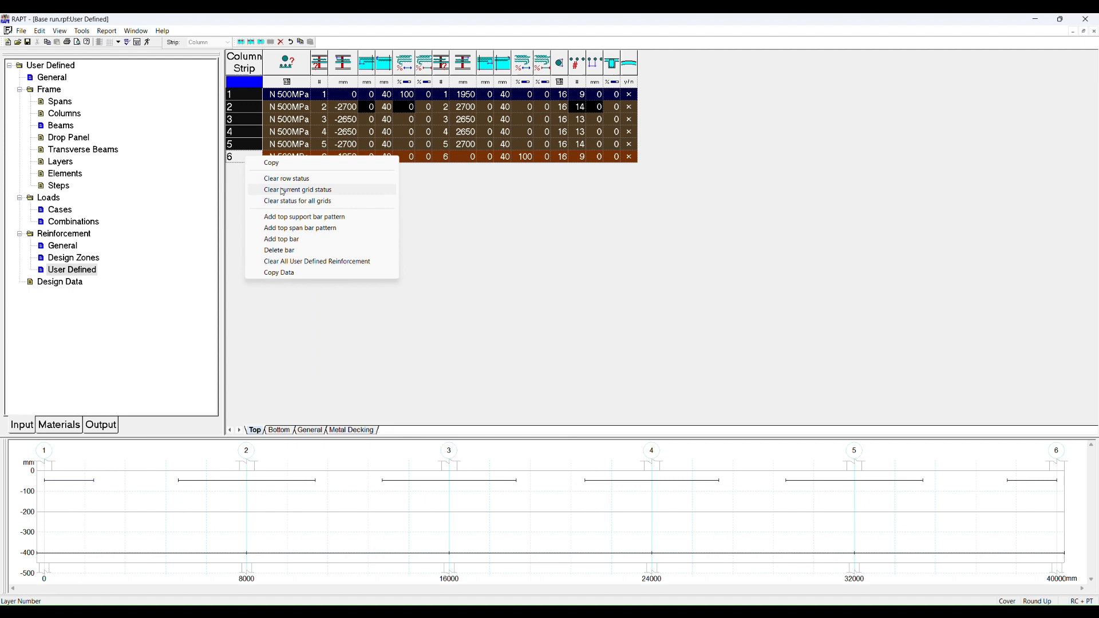
click(285, 251)
Step: Select all user-defined bottom bar rows and delete them
click(281, 431)
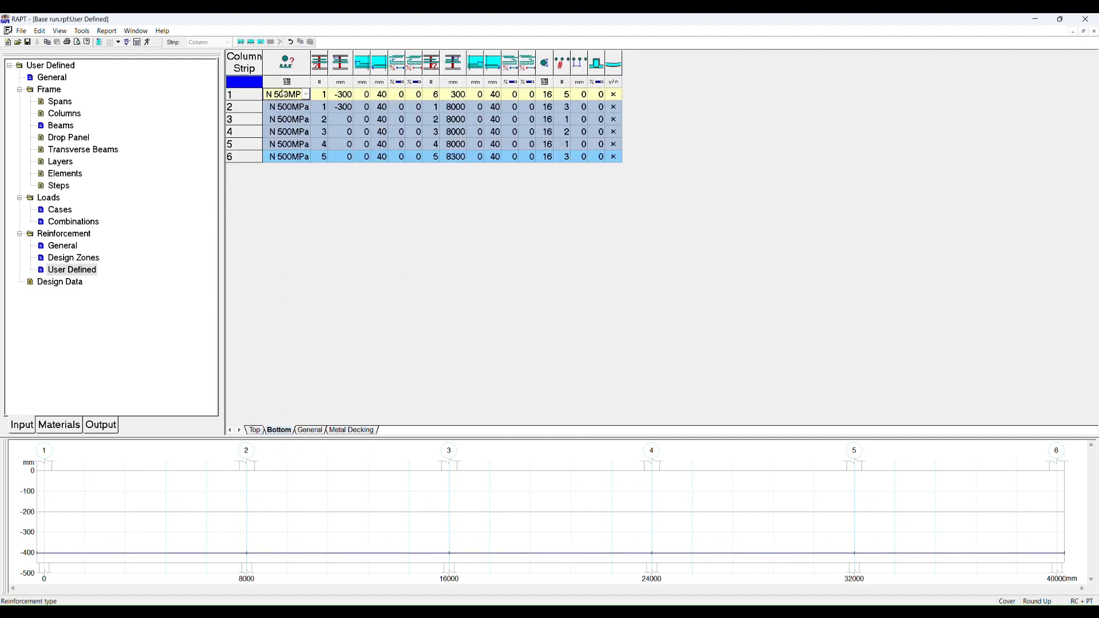
drag(253, 94, 233, 170)
right_click(246, 160)
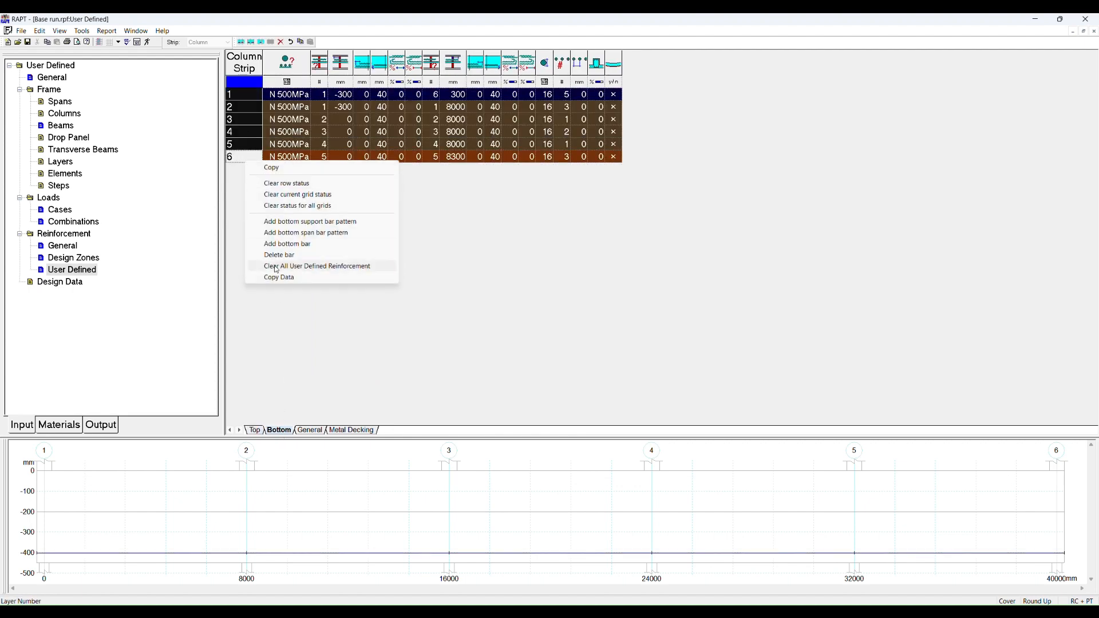
click(284, 253)
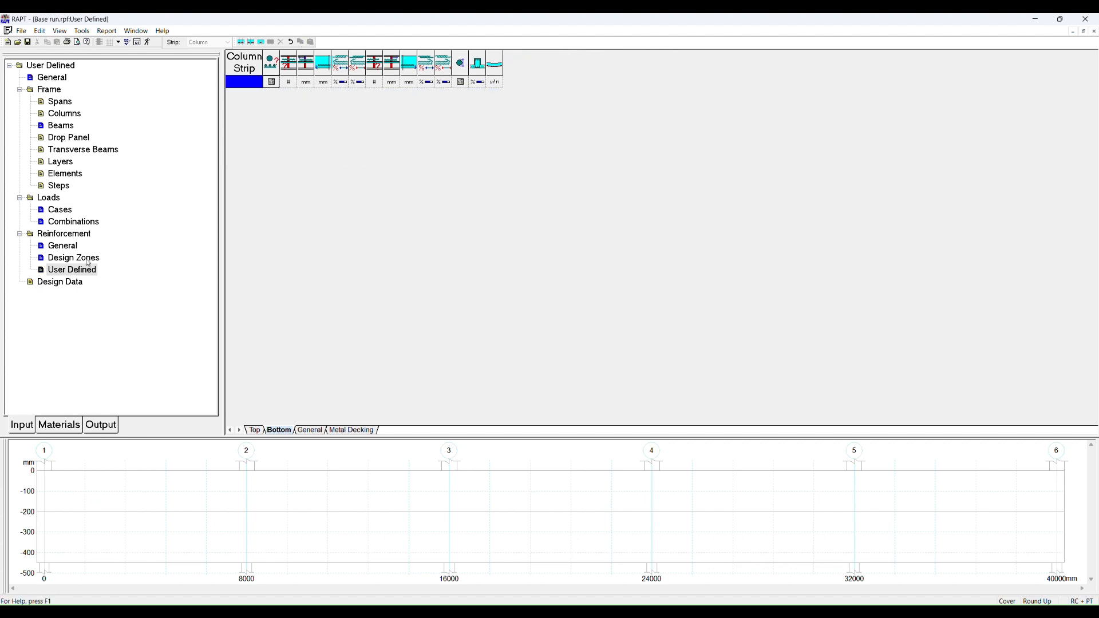
Step: Examine the output reinforcement layout graphic and the all-spans-loaded deflection graphics
click(97, 425)
scroll(109, 280, down, 5)
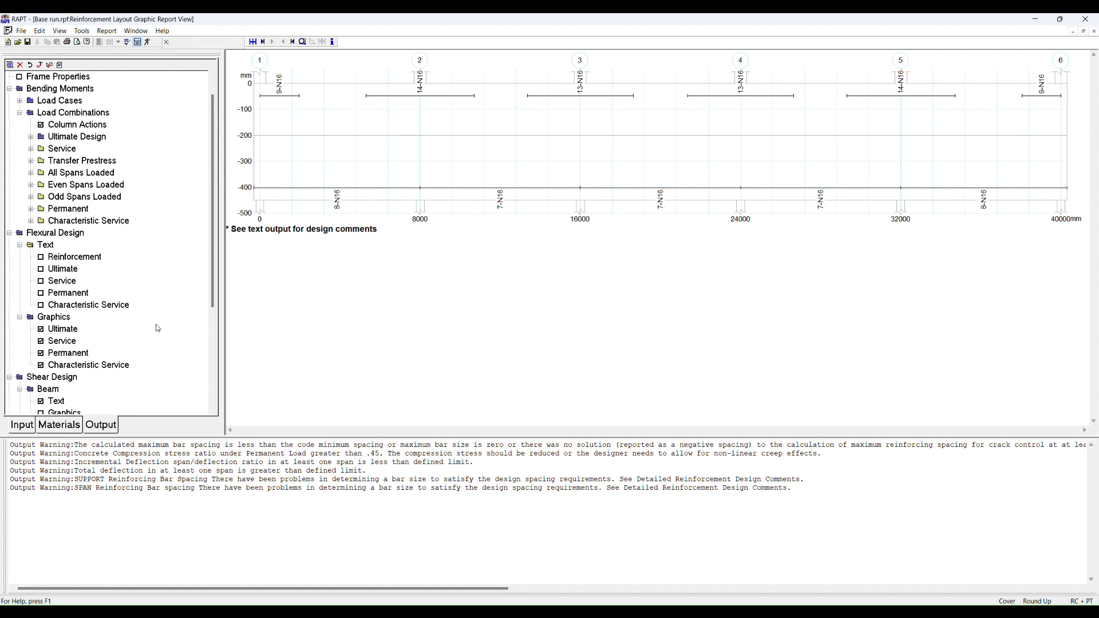
scroll(196, 318, down, 5)
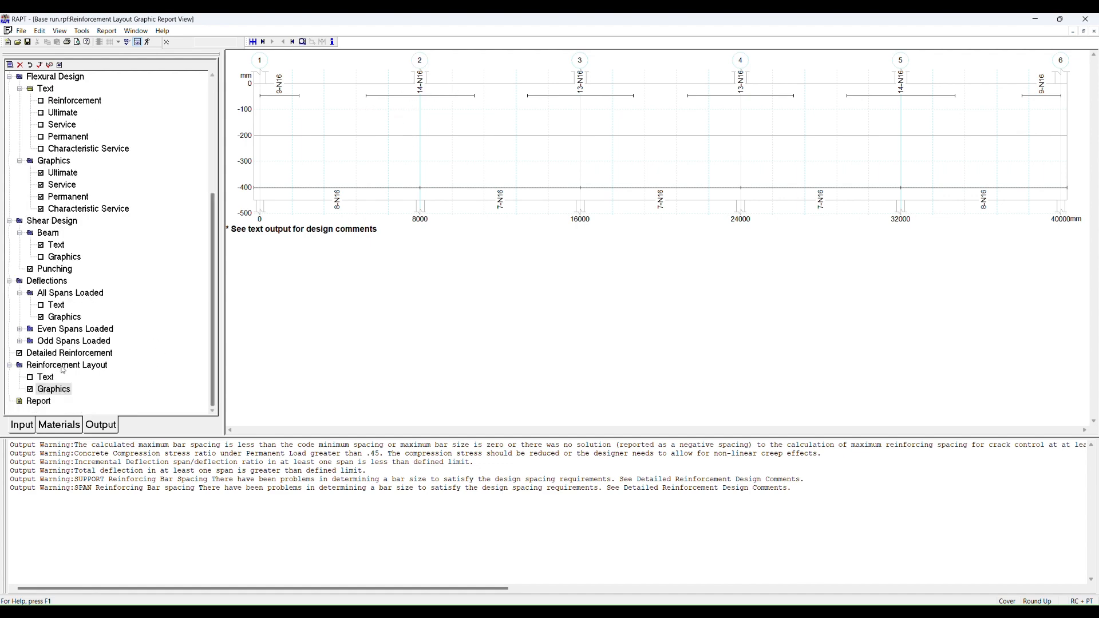
click(64, 318)
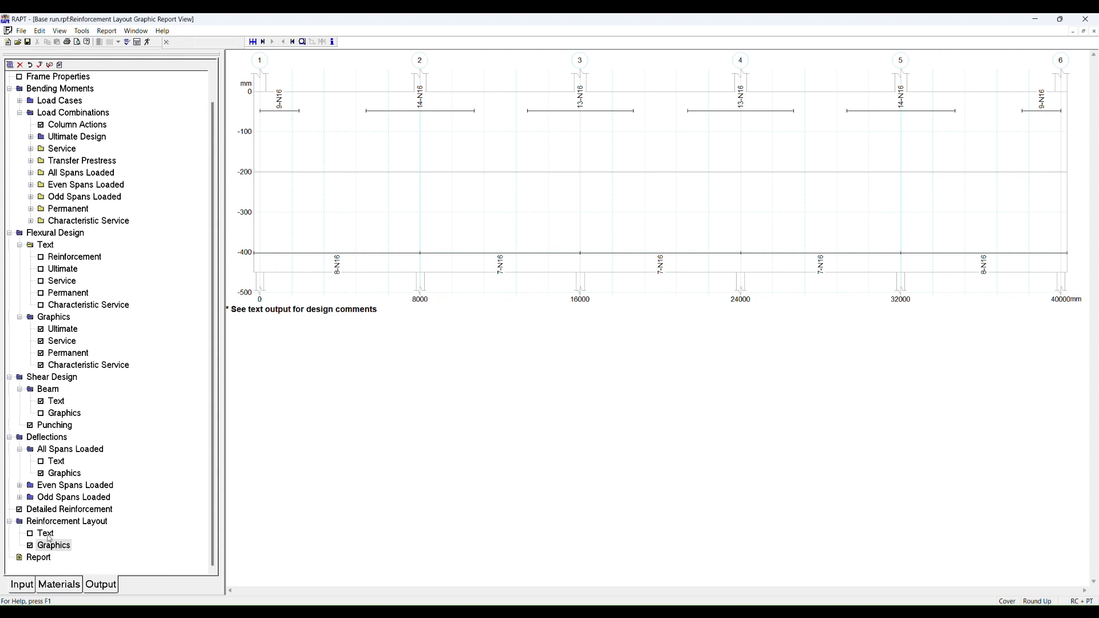
click(60, 473)
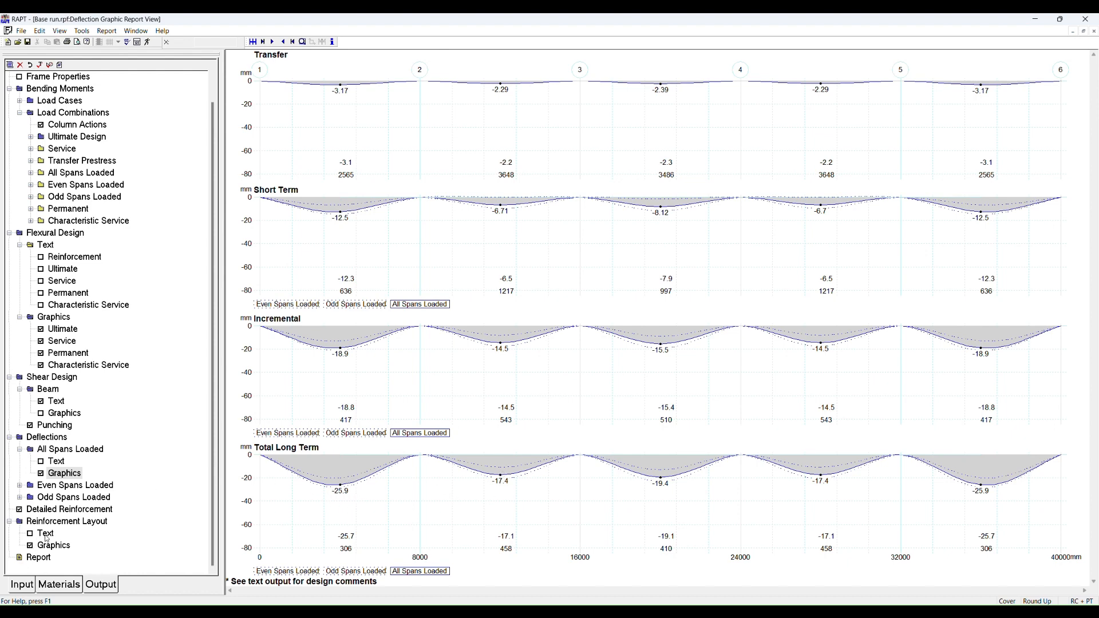
Step: Generate the user-defined bars from the designed reinforcement layout
click(30, 584)
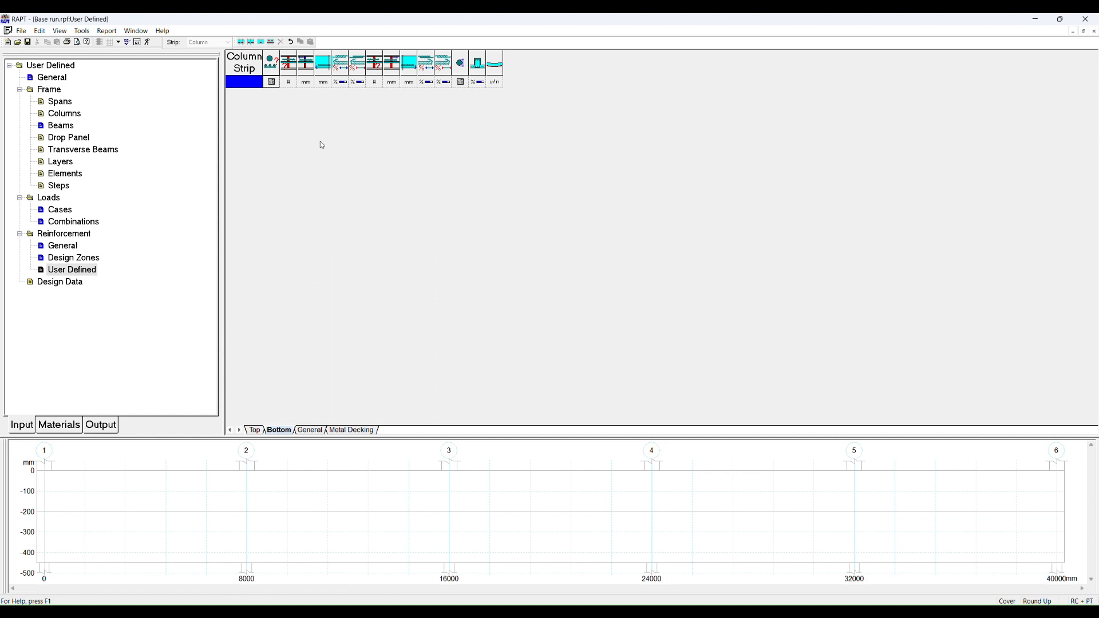
click(271, 43)
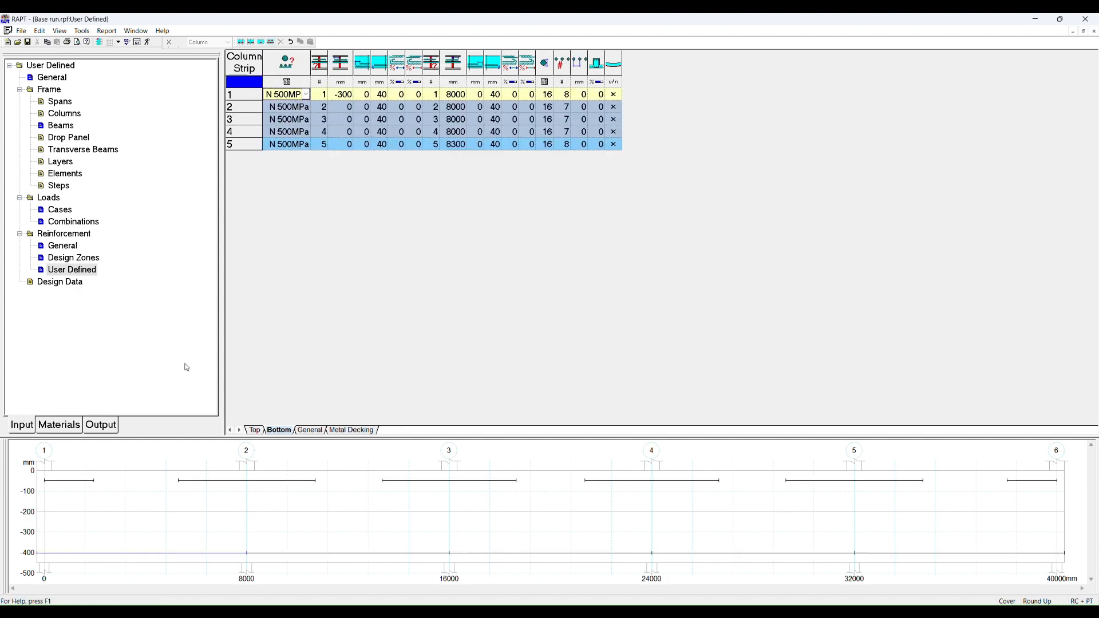
Step: Open the output tree and view the ultimate design flexure graphics of bending moment and shear along the beam
click(108, 425)
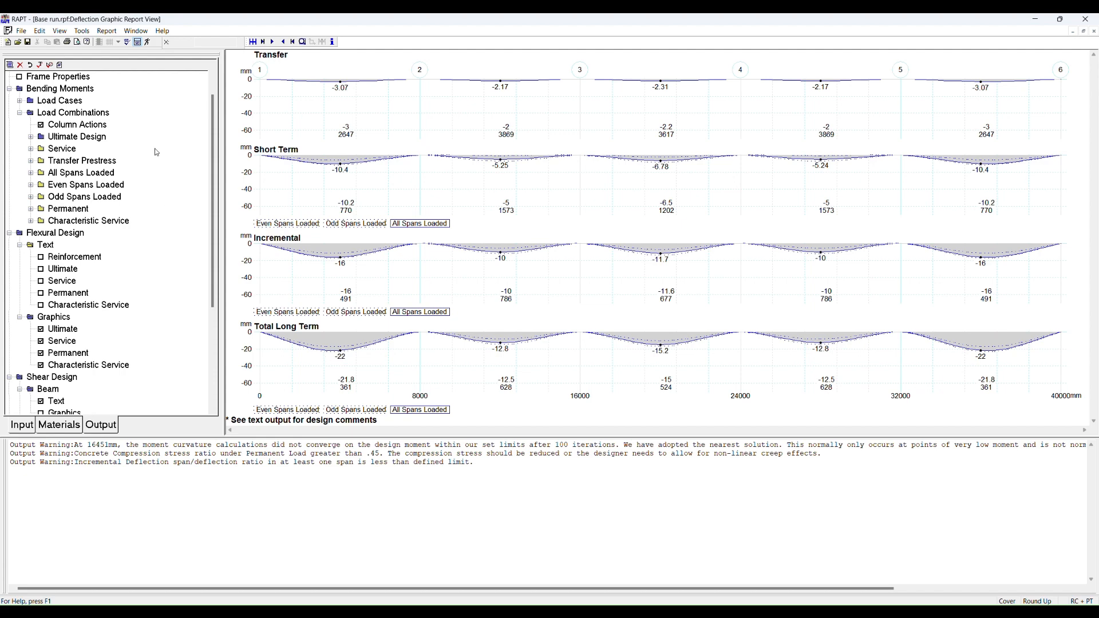
click(31, 136)
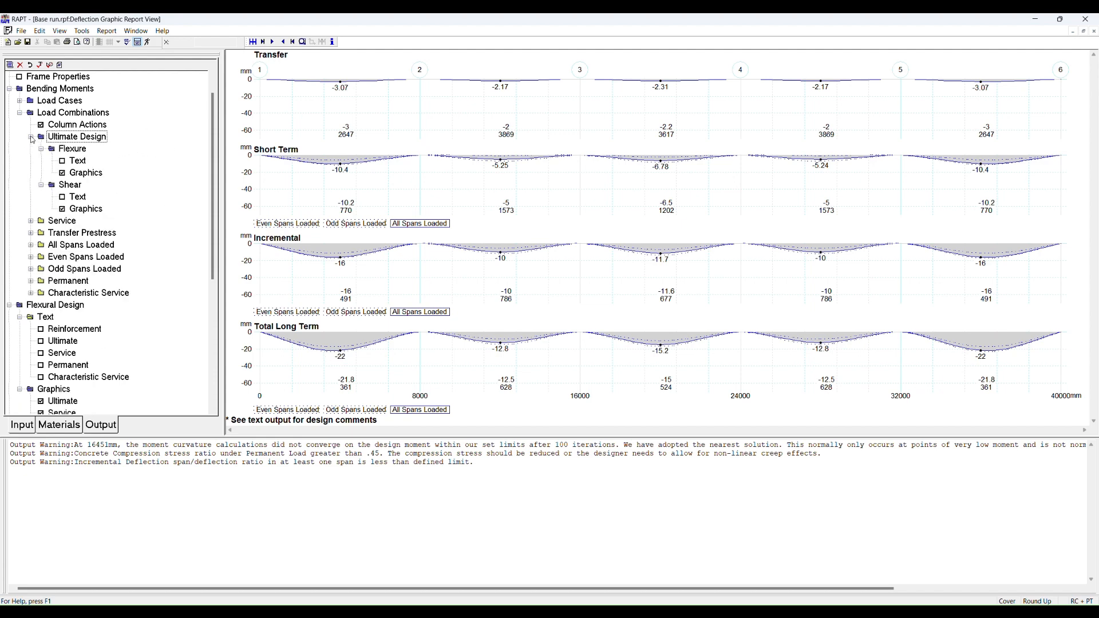
click(80, 173)
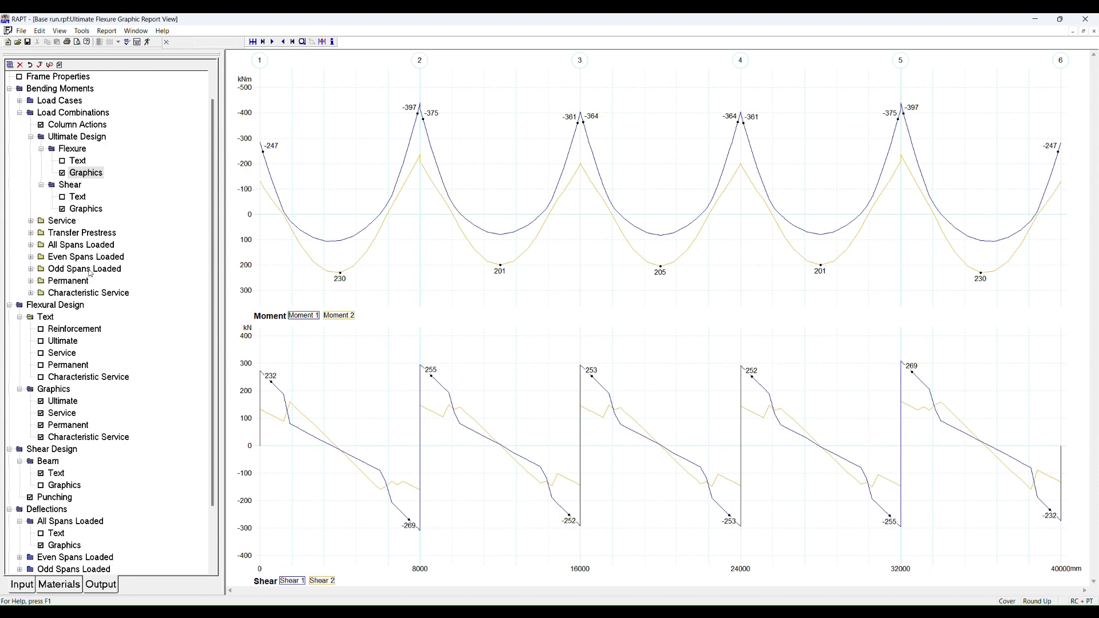
click(31, 137)
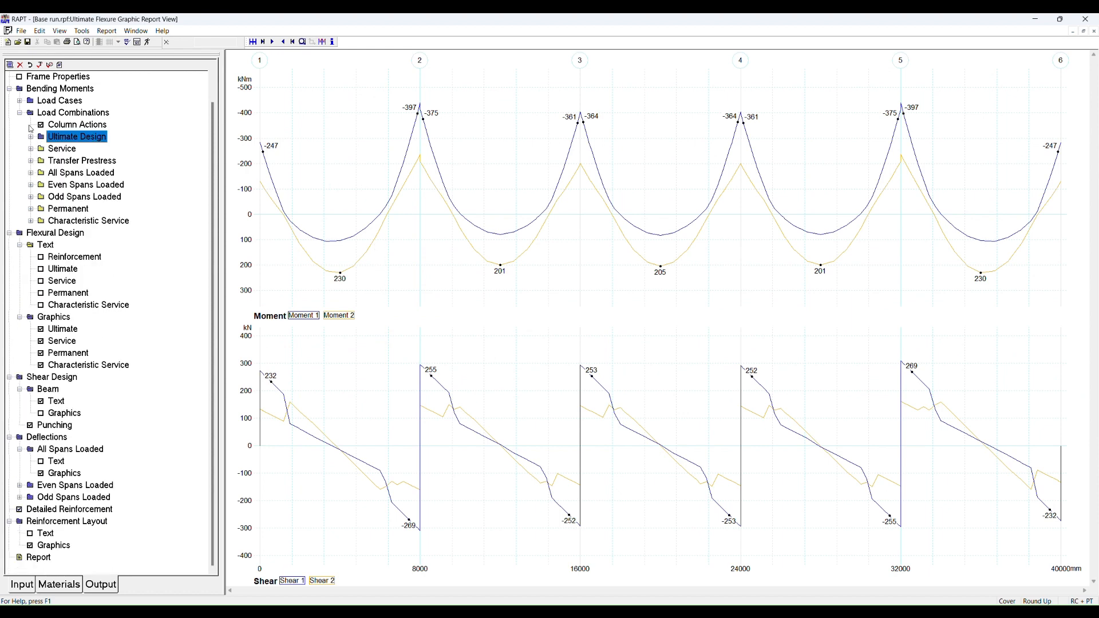
click(20, 113)
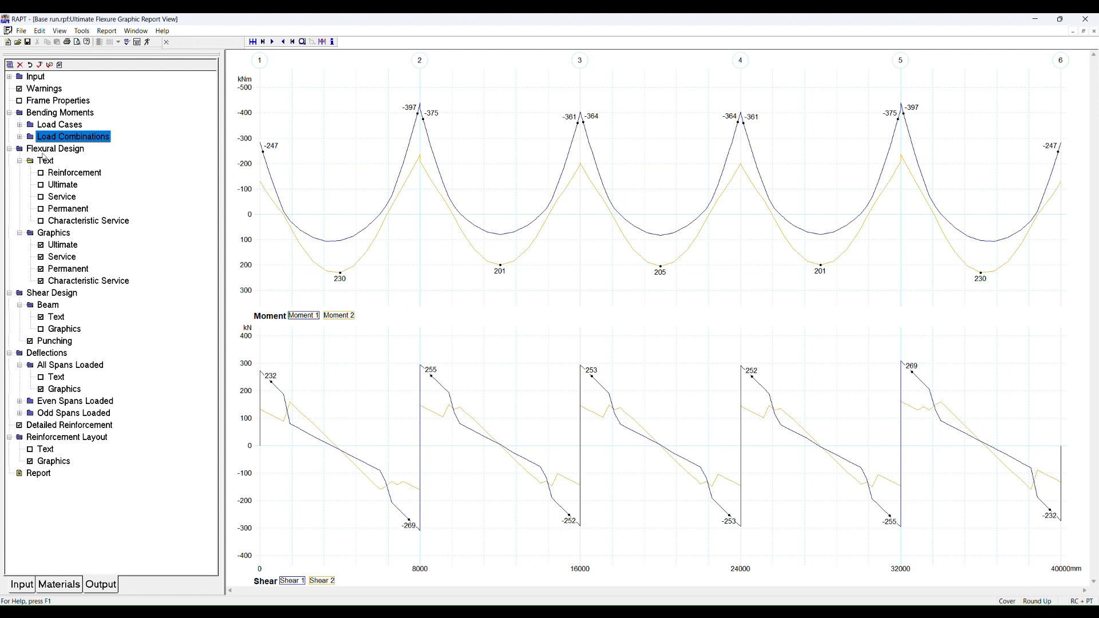
Step: Open the ultimate flexural design graphics and query the capacity diagram near the first interior support
click(63, 186)
click(60, 242)
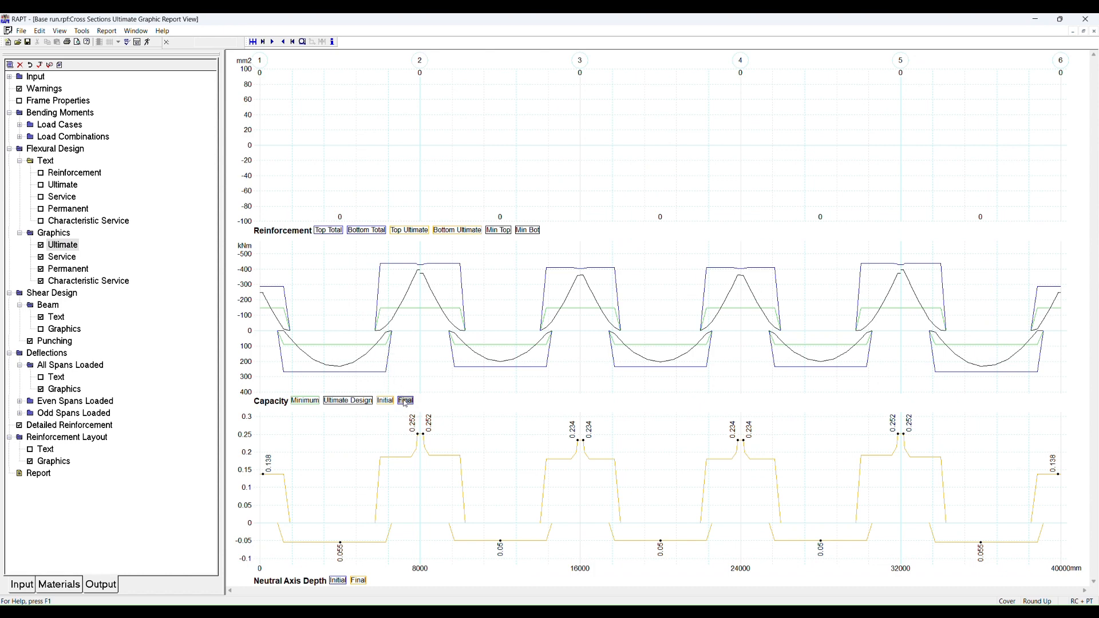
click(392, 275)
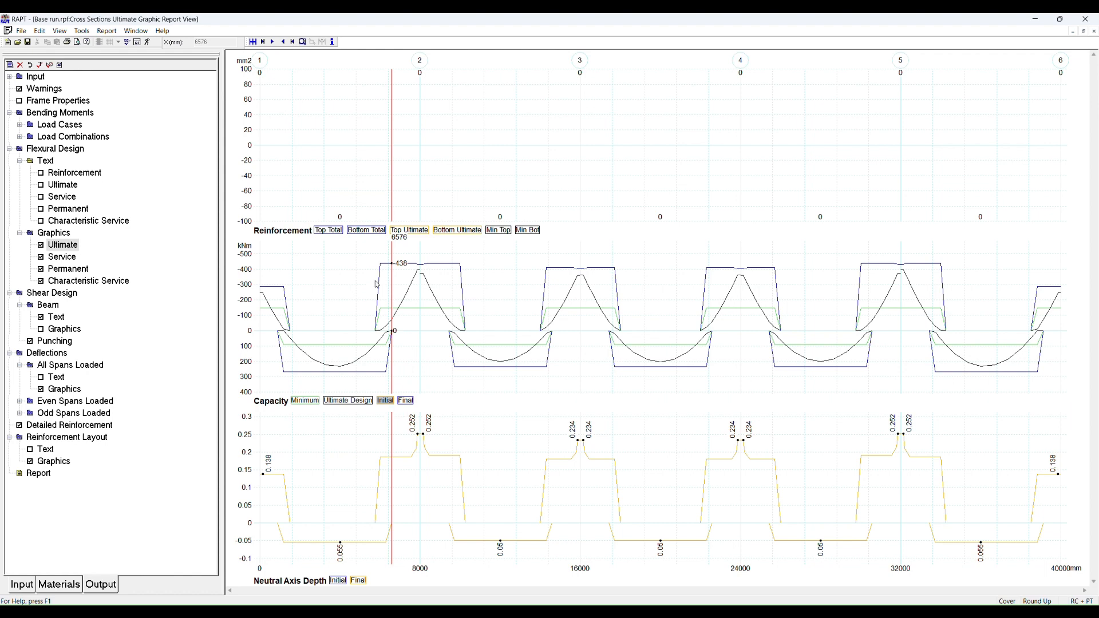
click(394, 274)
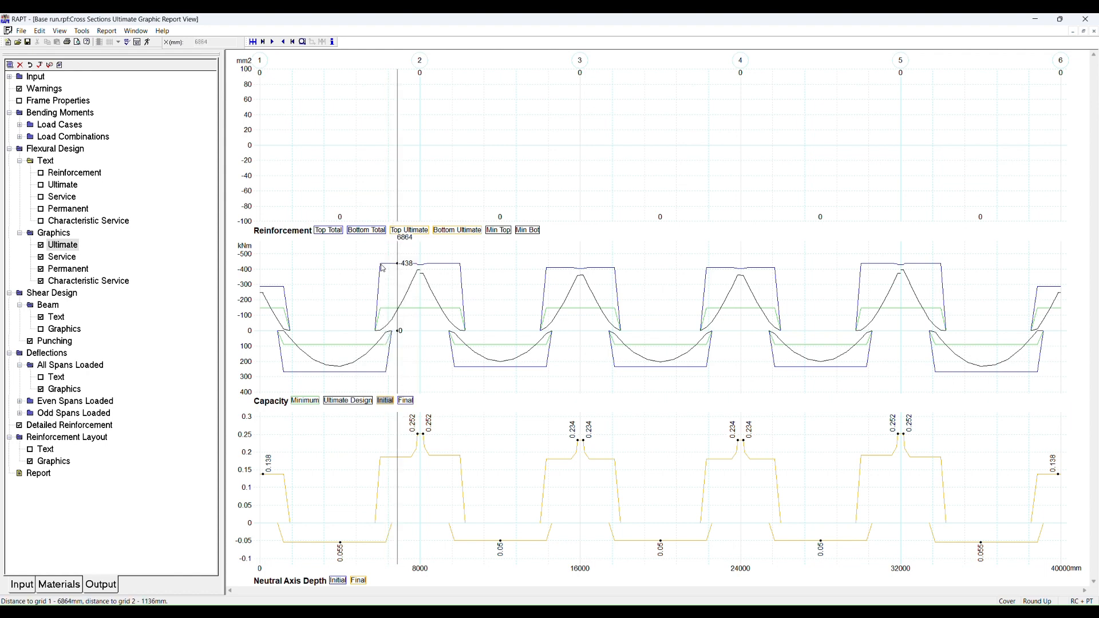